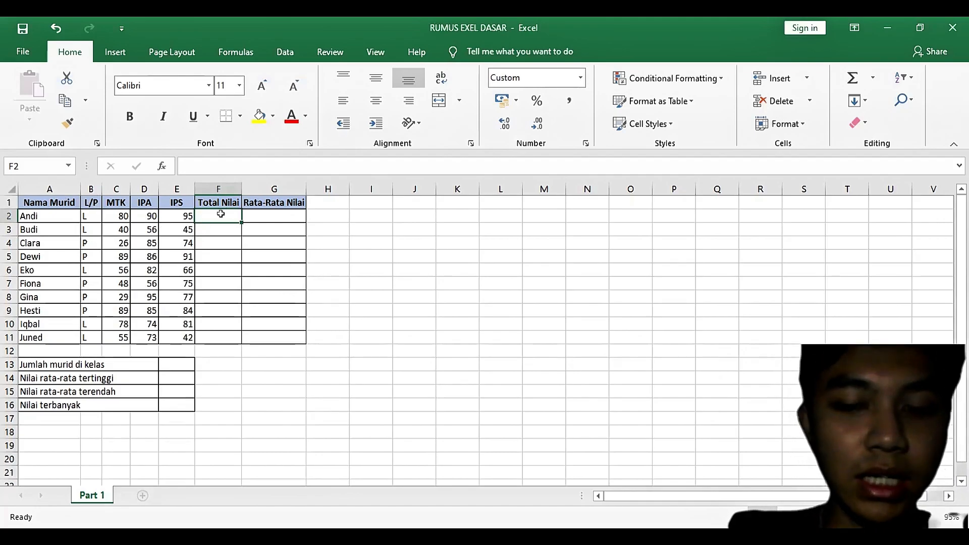
Step: Enter the formula =SUM(C2:E2) in cell F2 to total the first student's three subject scores
type("=")
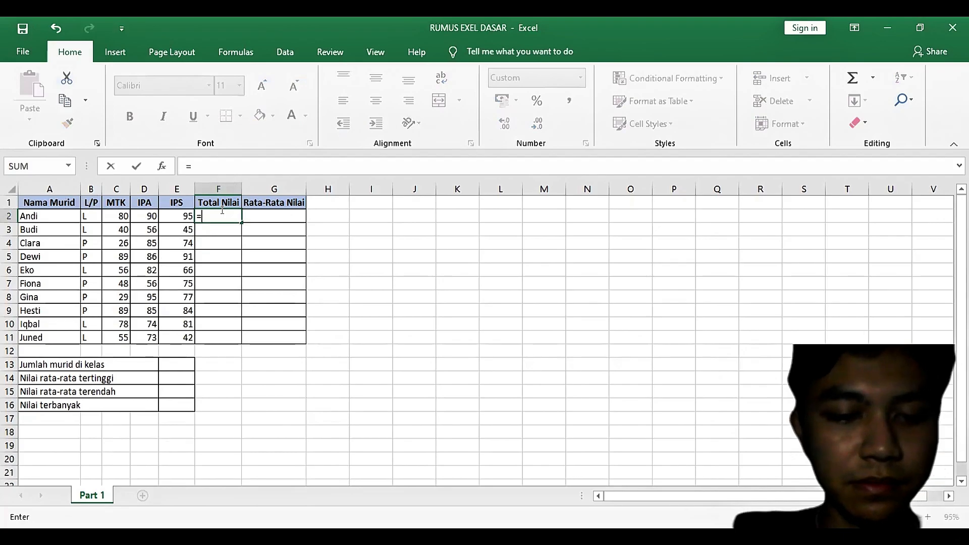
type("SUM")
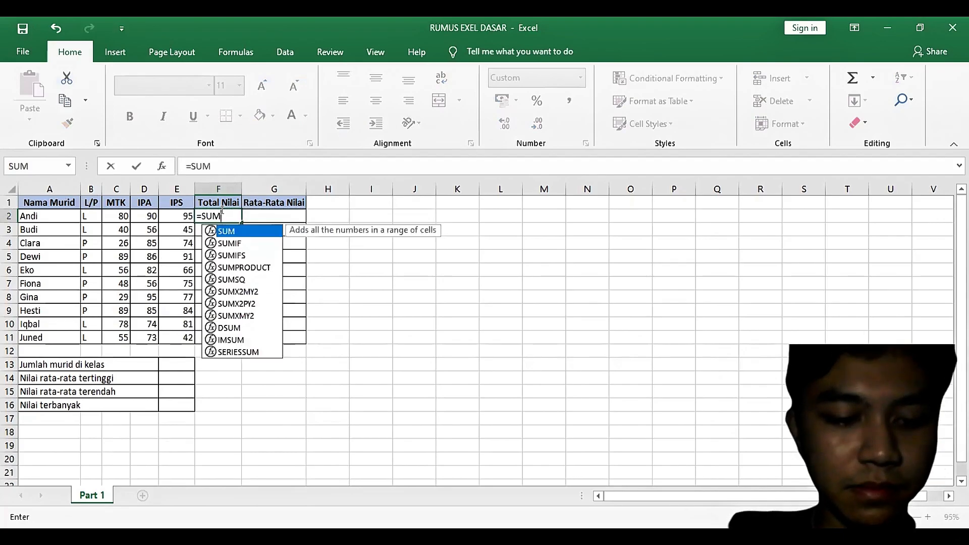
type("(")
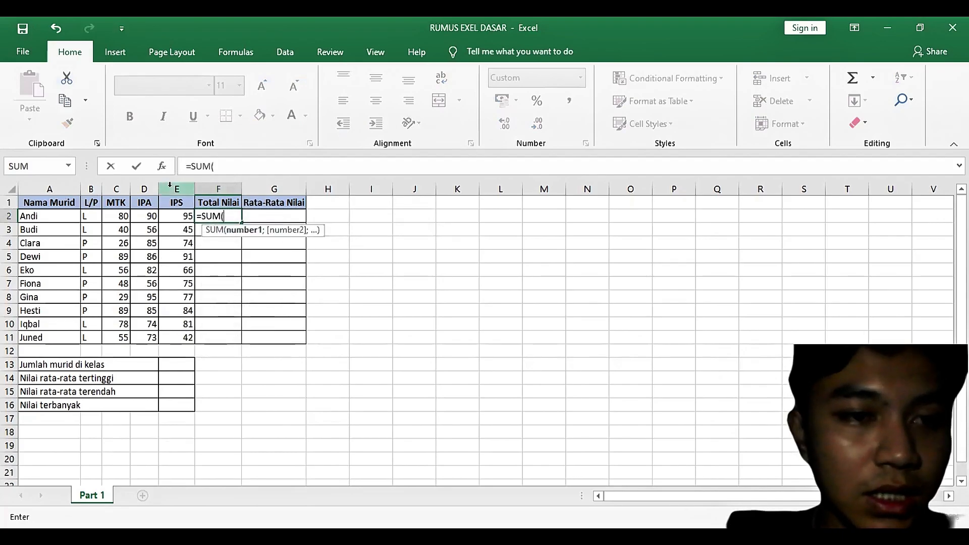
left_click(119, 215)
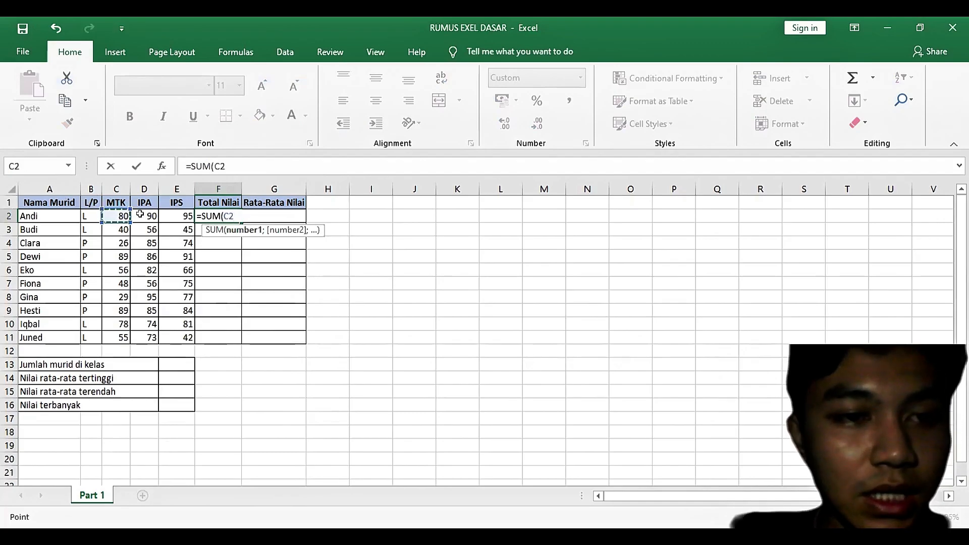
left_click(175, 216, "shift")
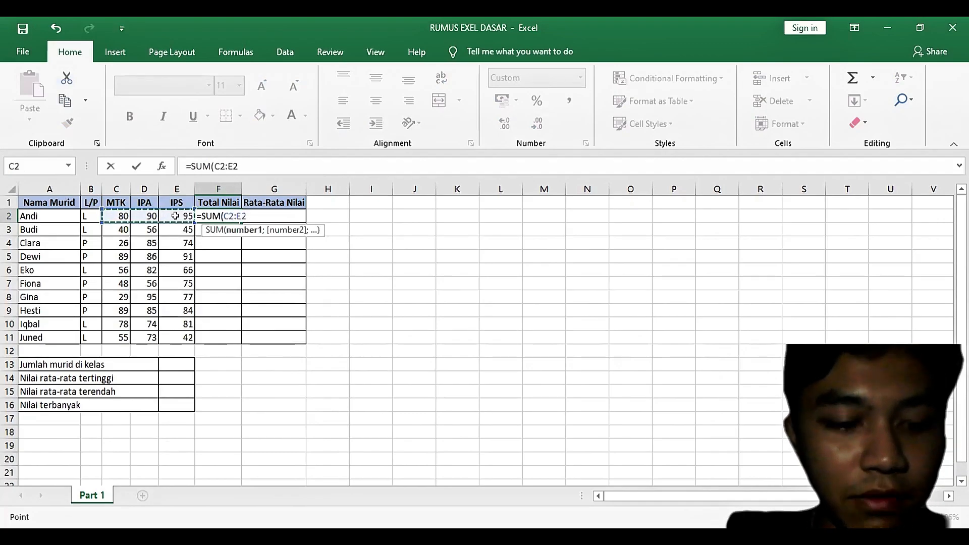
type(")")
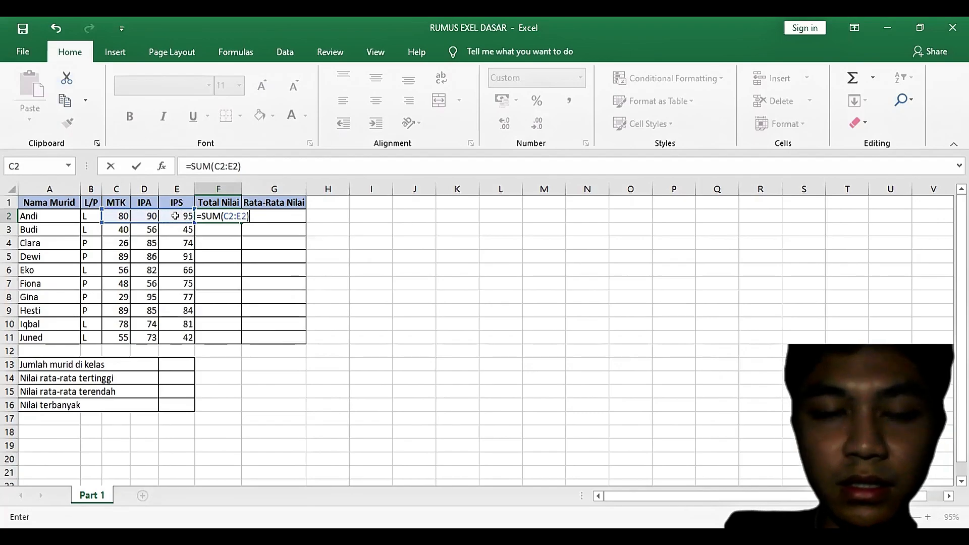
key("Return")
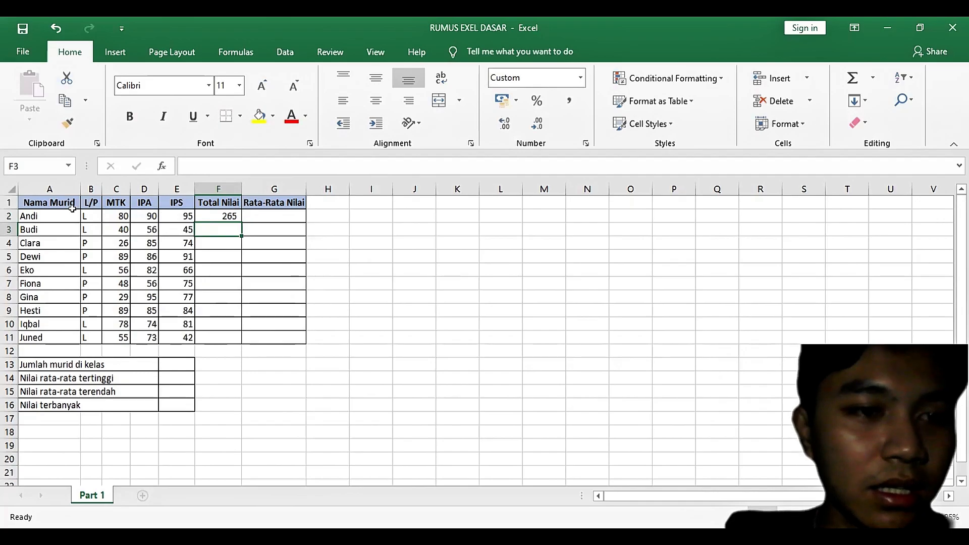
Step: Fill the SUM formula from F2 down to F11 and check the copied formulas in F4 and F3
left_click(214, 215)
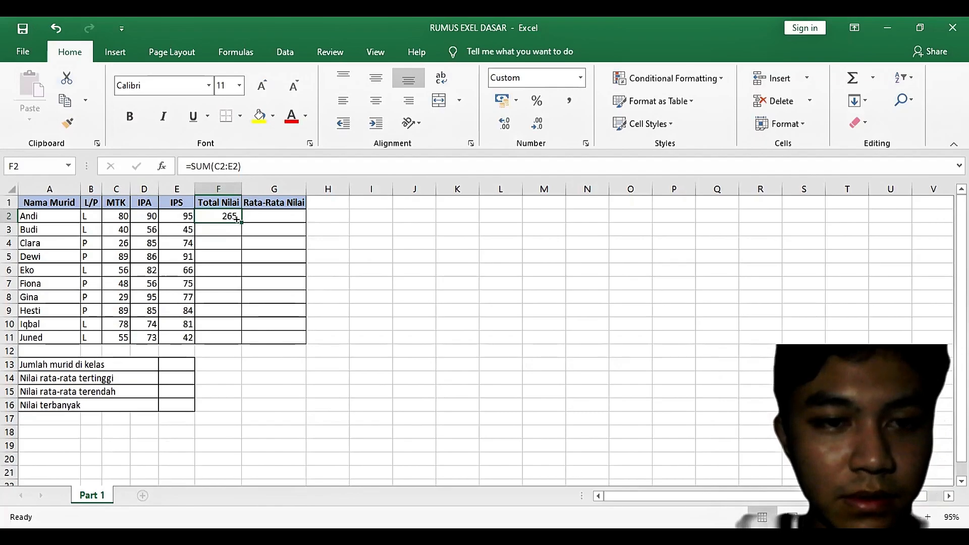
left_click_drag(237, 219, 235, 342)
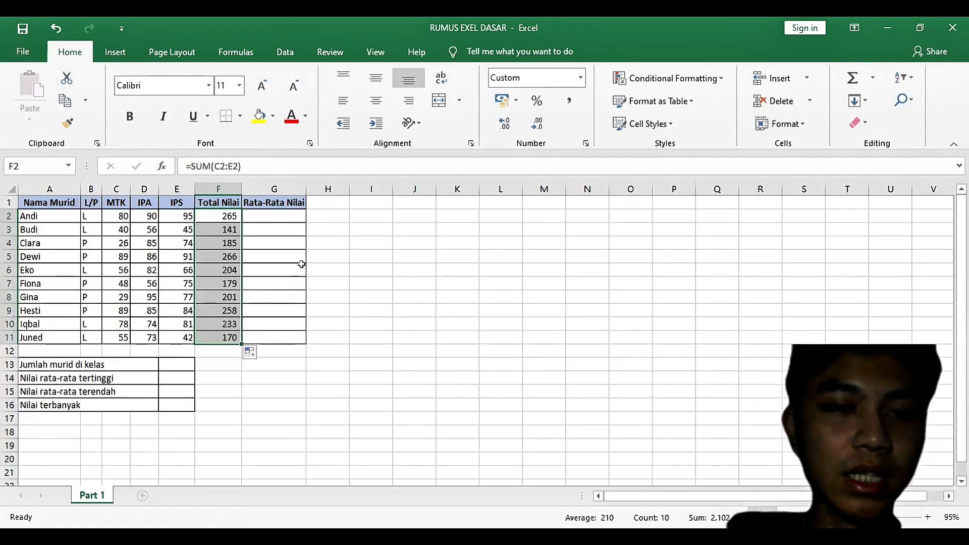
left_click(233, 243)
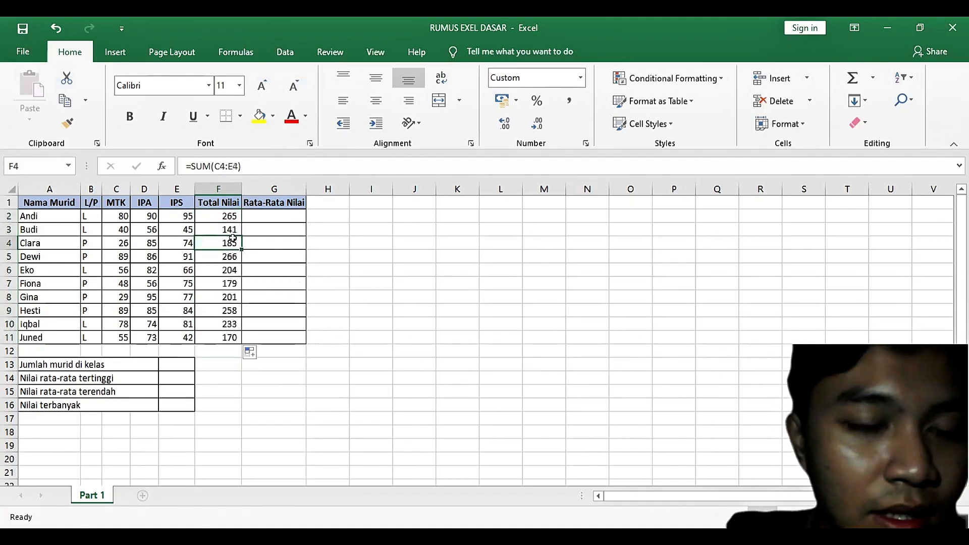
left_click(221, 229)
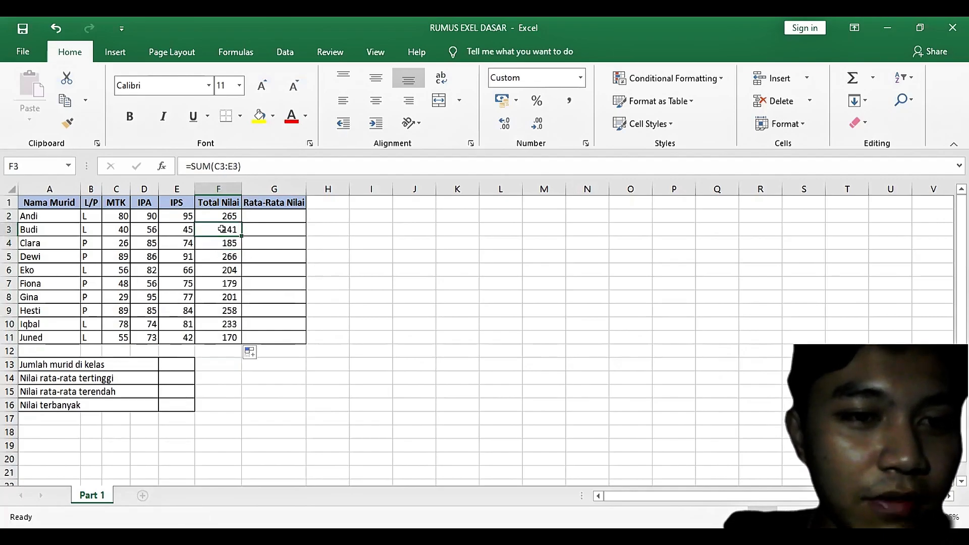
Step: Enter the formula =AVERAGE(C2:E2) in cell G2 under Rata-Rata Nilai
left_click(277, 203)
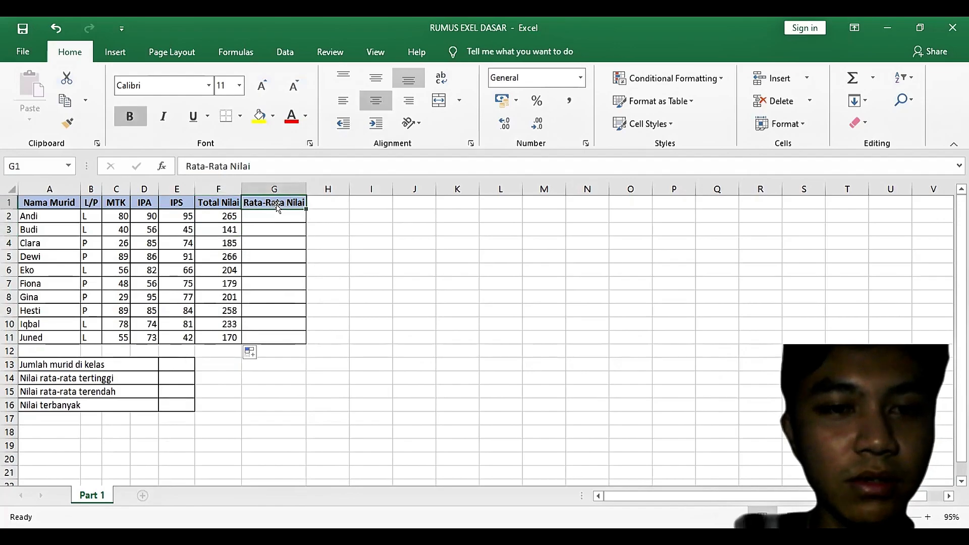
left_click(276, 217)
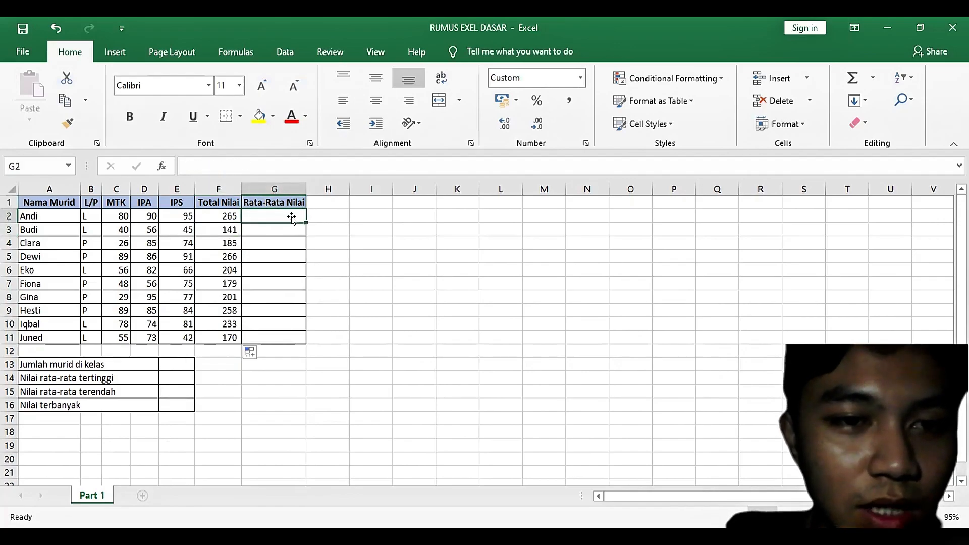
left_click(310, 225)
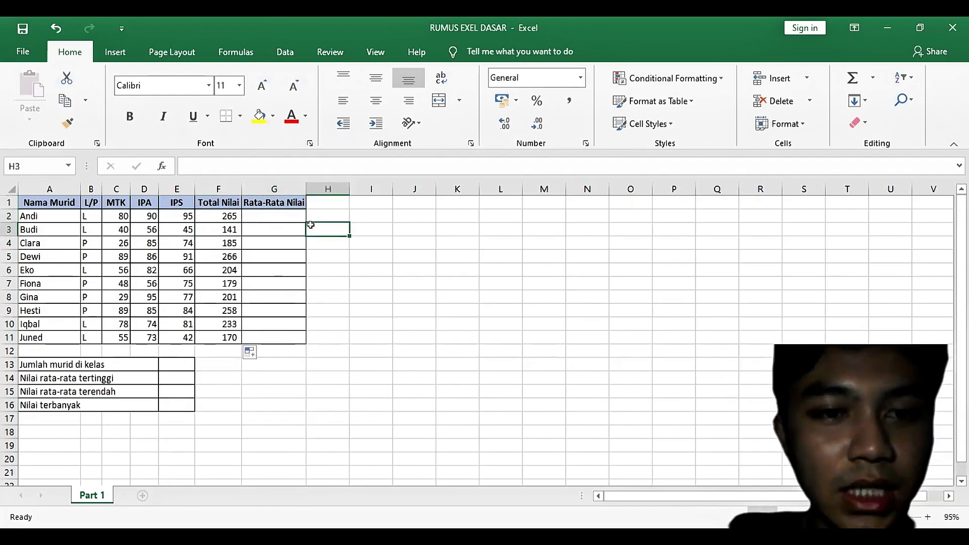
left_click(279, 215)
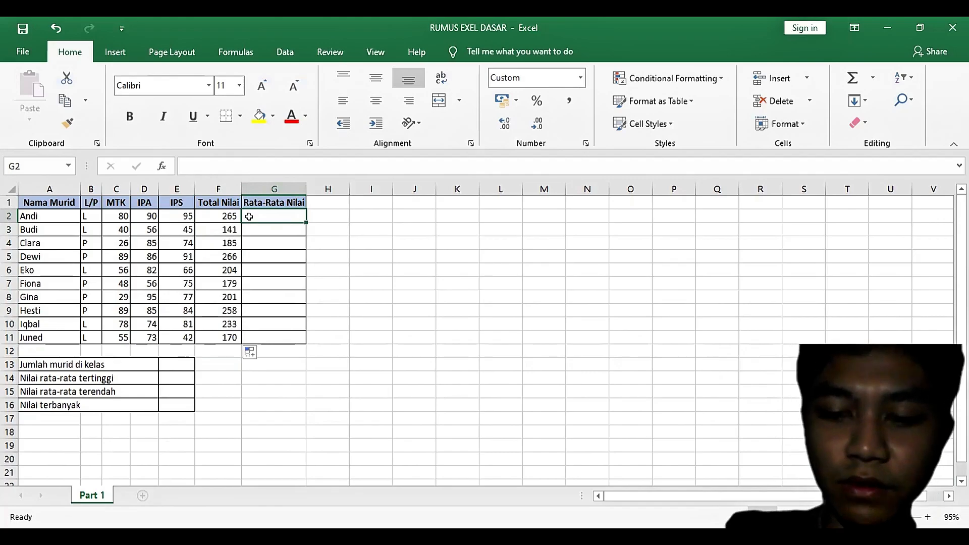
type("=")
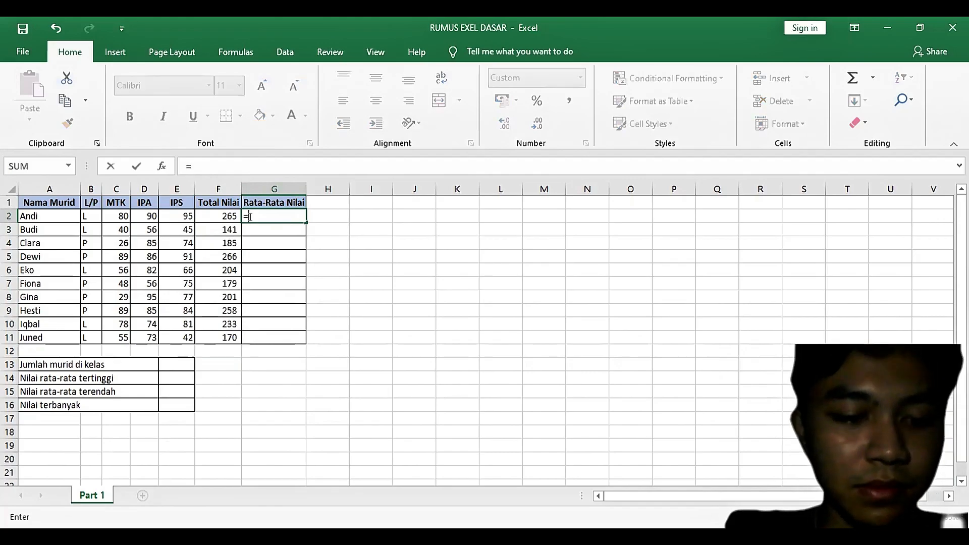
type("AVERA")
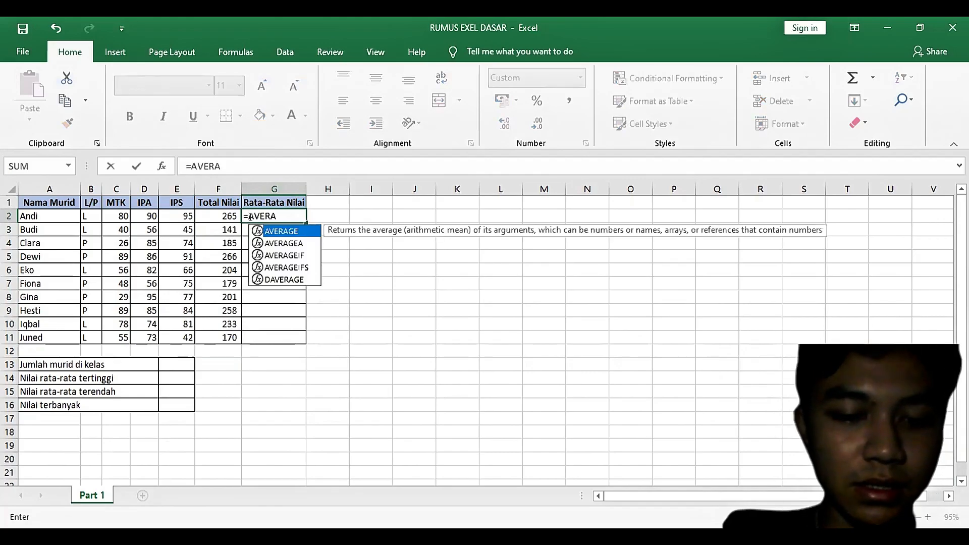
type("GE")
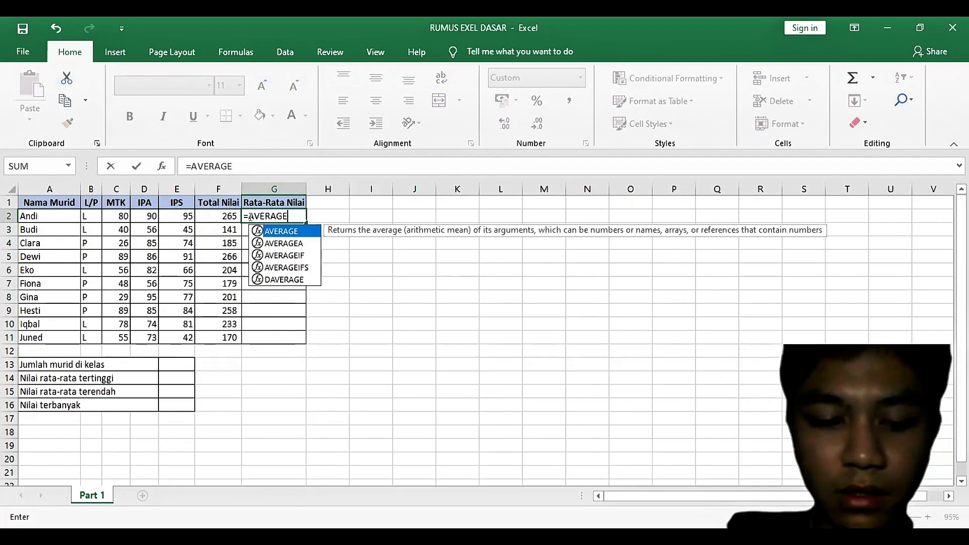
type("(")
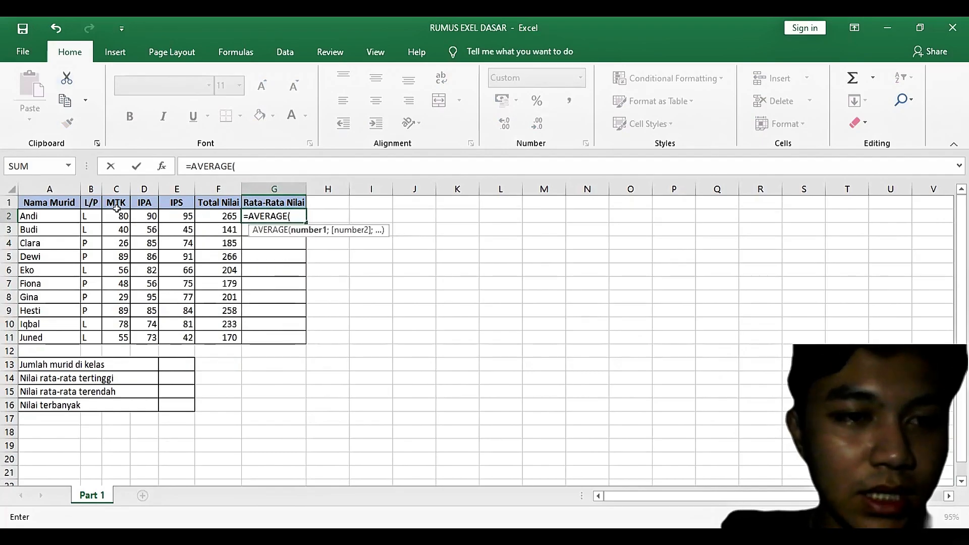
left_click_drag(117, 215, 176, 217)
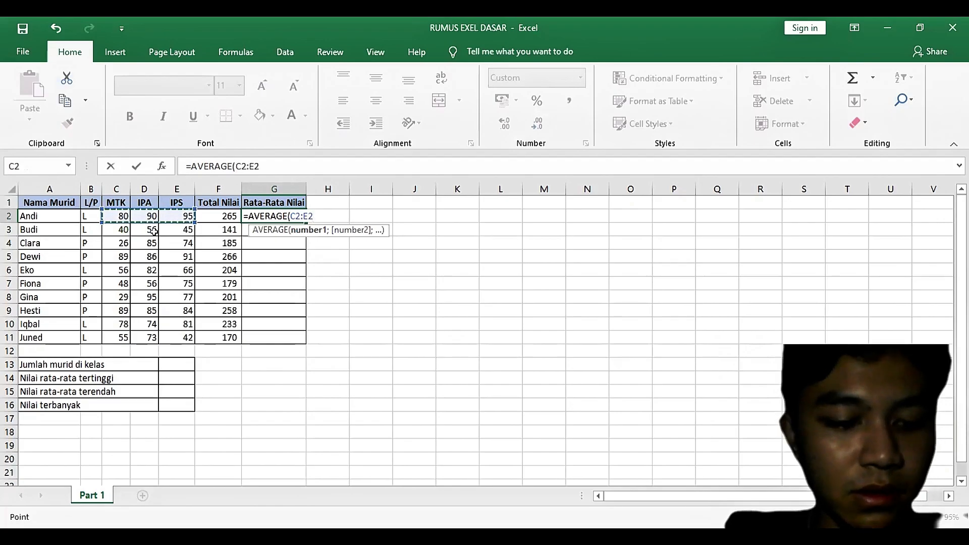
type(")")
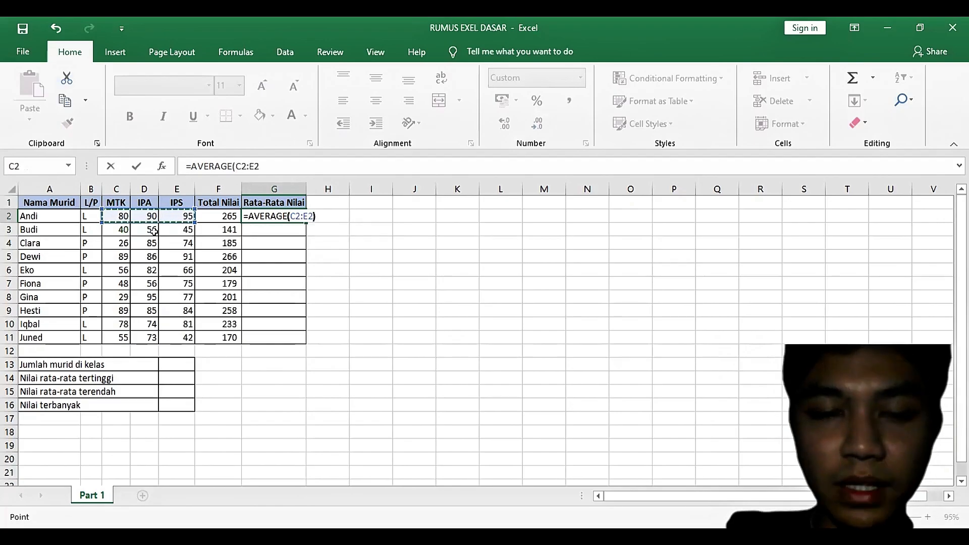
key("Return")
Step: Fill the AVERAGE formula from G2 down to G11 for the remaining students
left_click(276, 216)
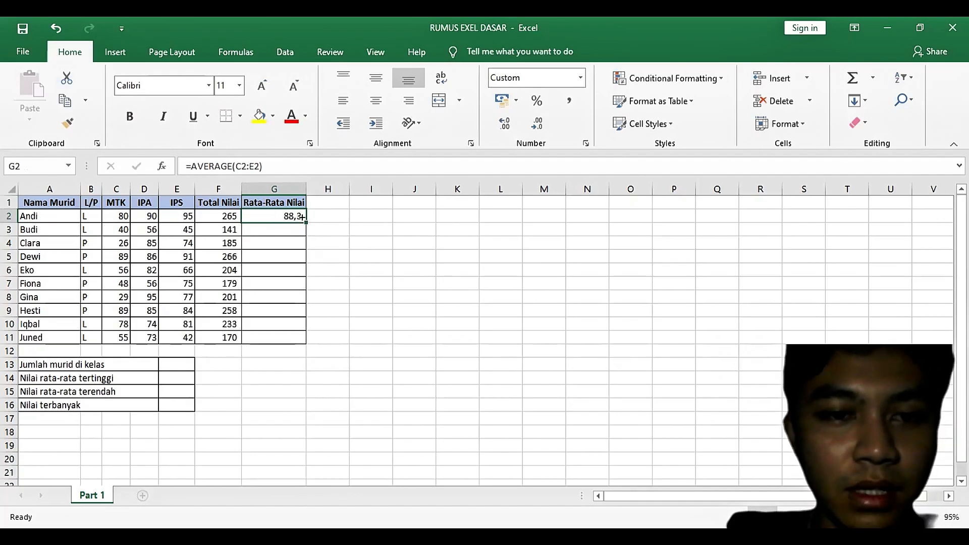
left_click_drag(302, 217, 301, 344)
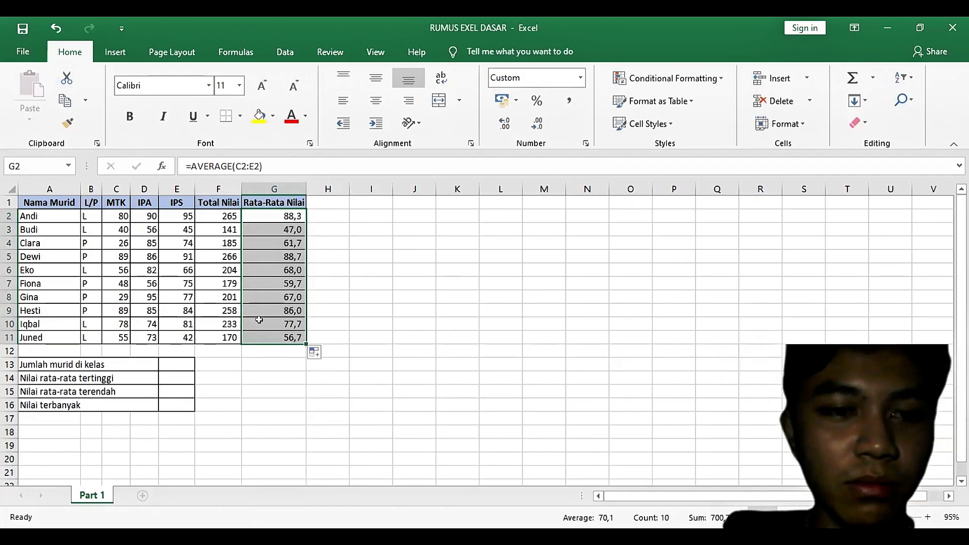
left_click(259, 349)
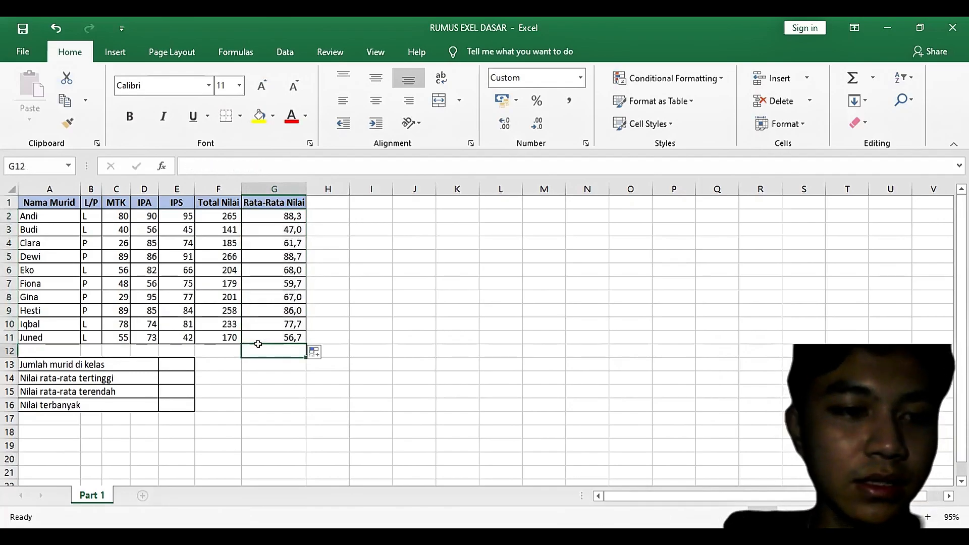
Step: Enter the formula =COUNT(F2:F11) in cell E13 to count the students in the class
left_click(173, 358)
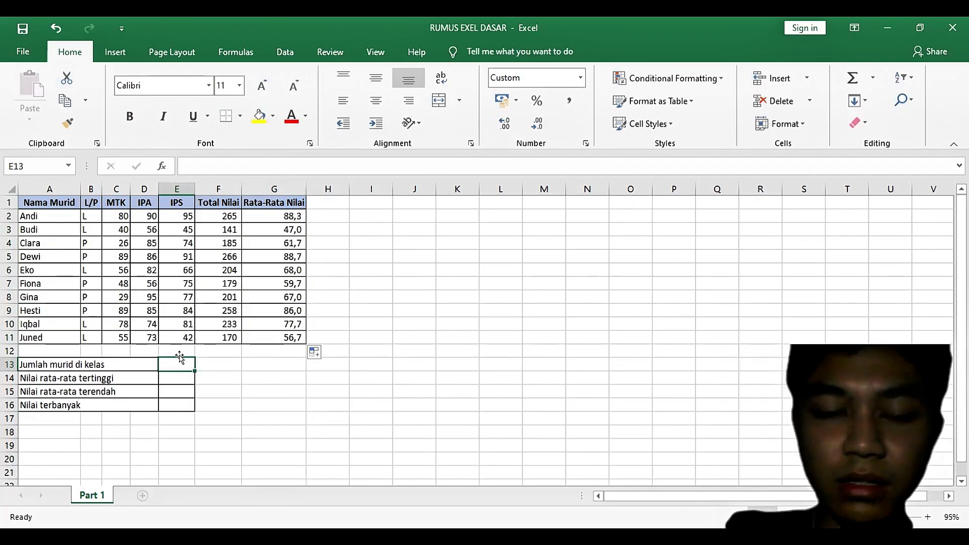
type("=")
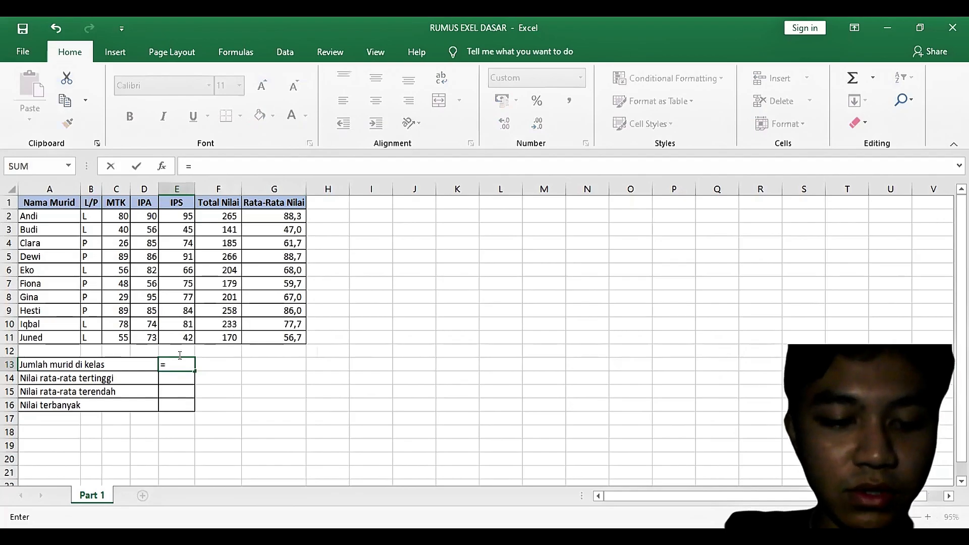
type("C")
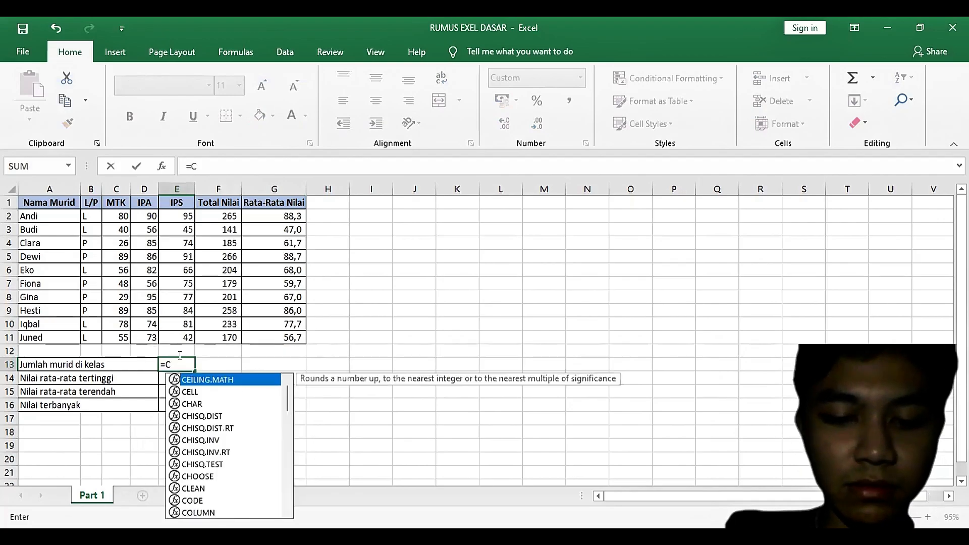
type("A")
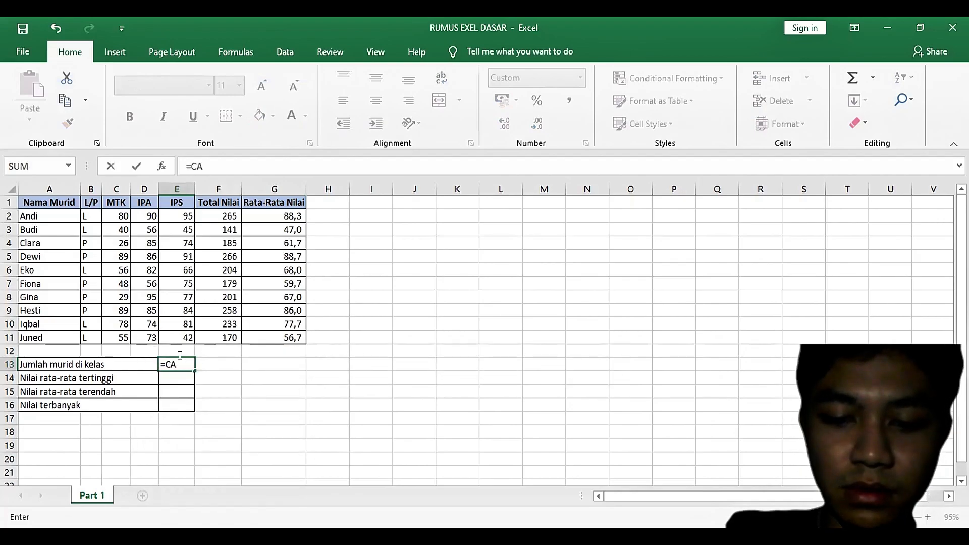
key("BackSpace")
type("OUNT")
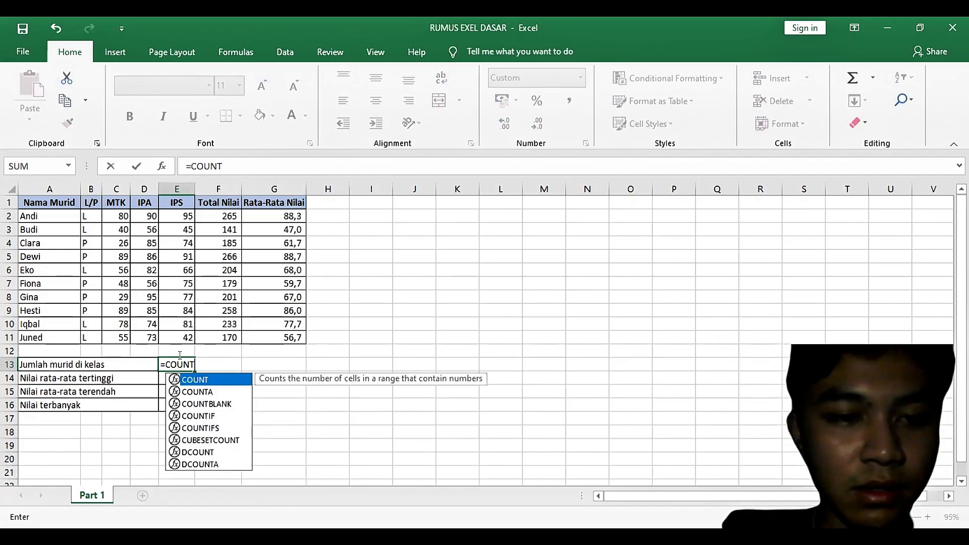
type("(")
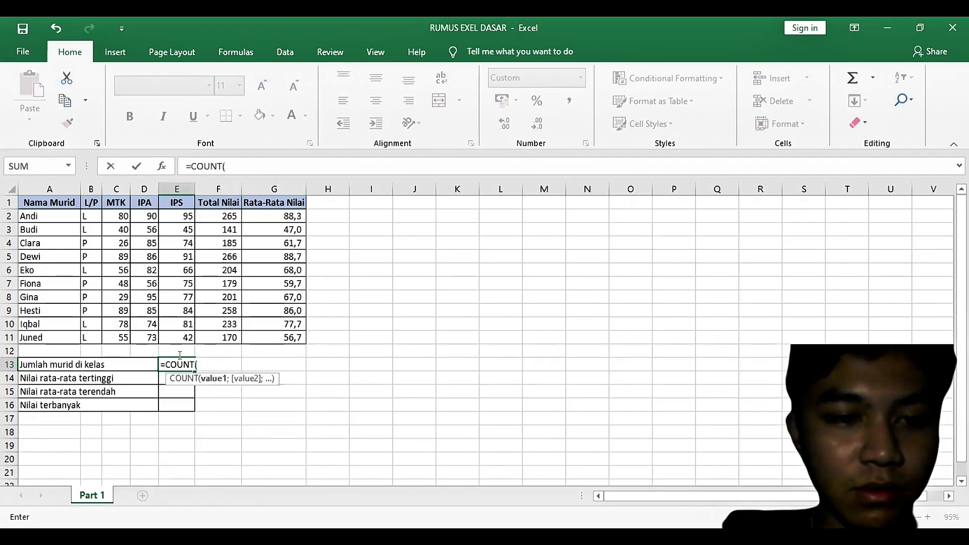
left_click(225, 215)
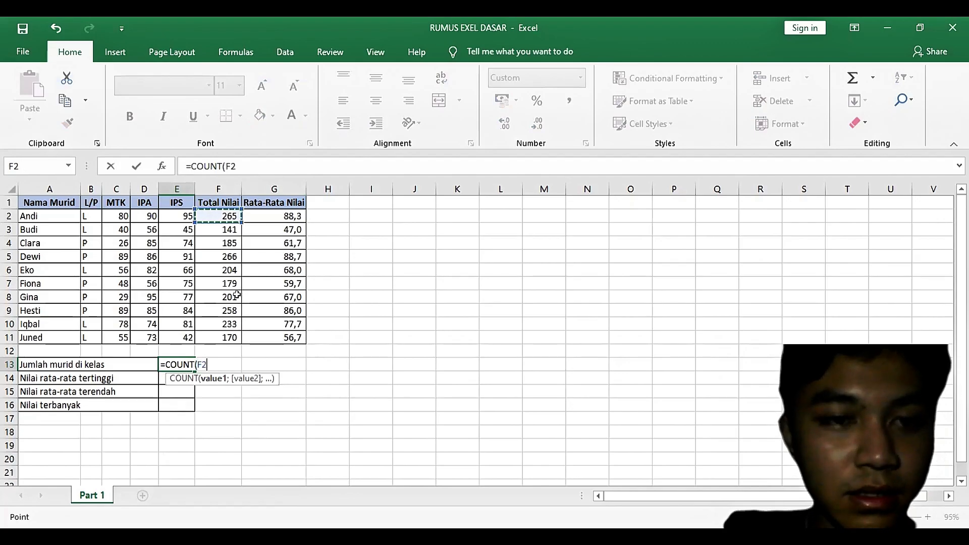
left_click(222, 342, "shift")
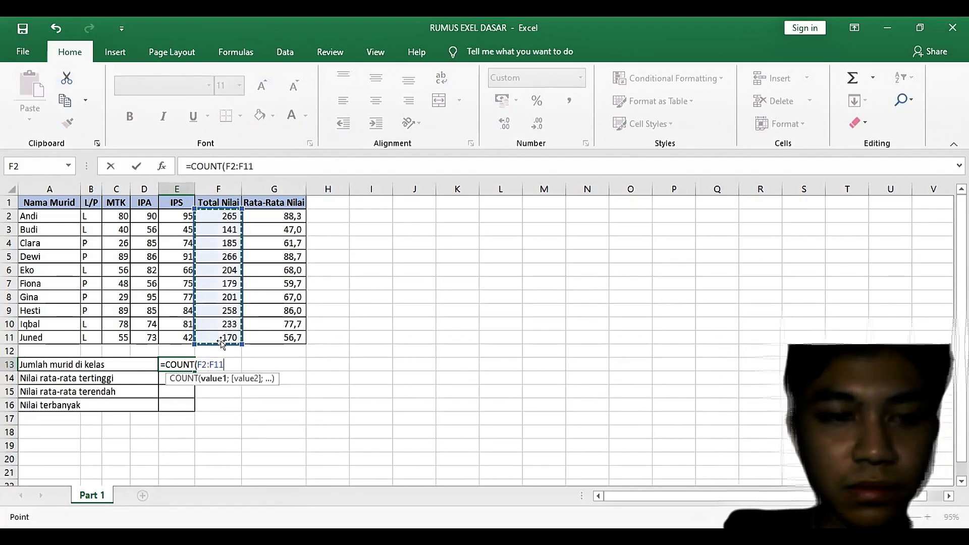
type(")")
key("Return")
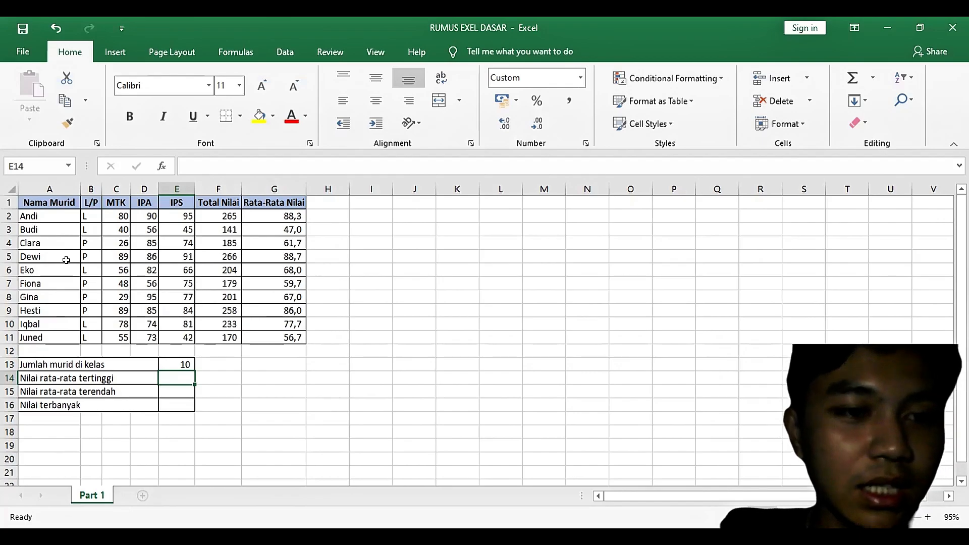
Step: Change the function in cell E13's student count formula to COUNTA
left_click(165, 358)
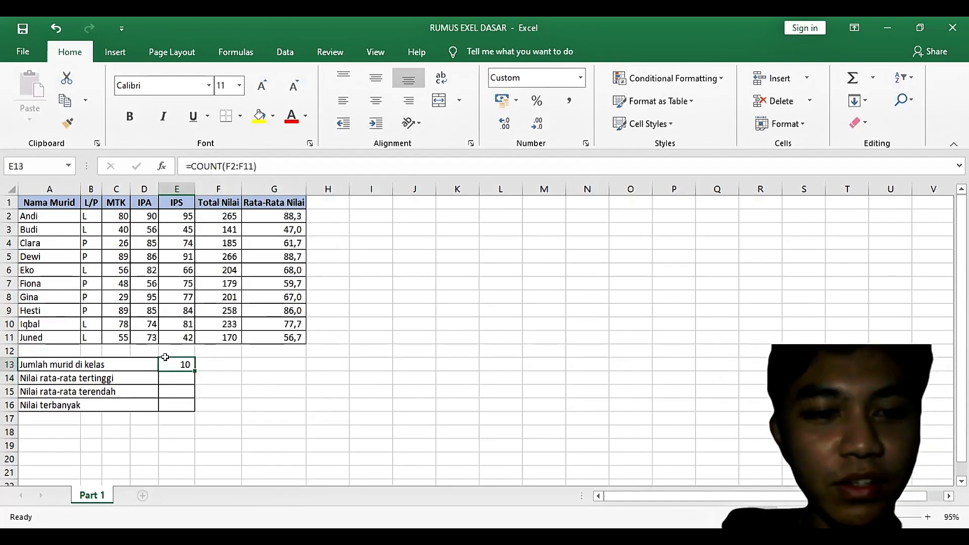
double_click(192, 364)
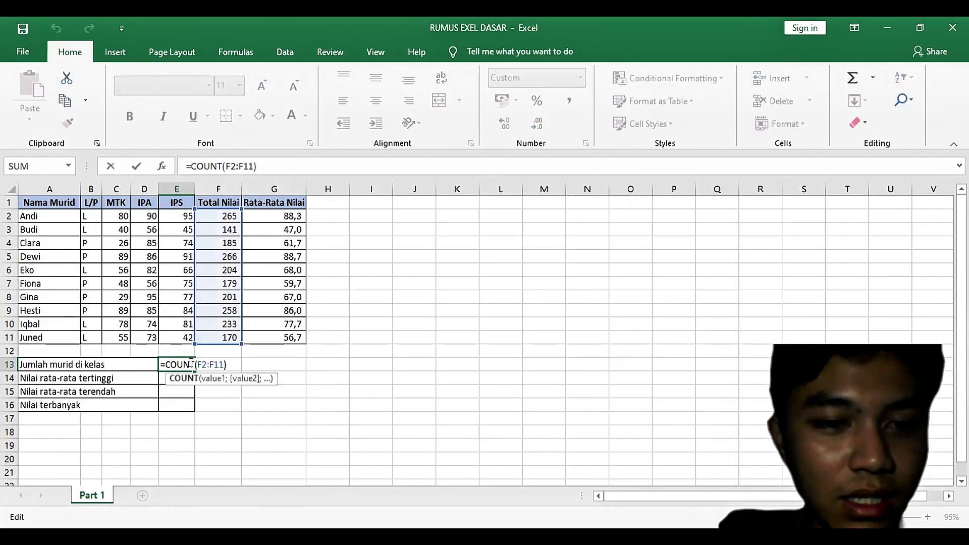
type("A")
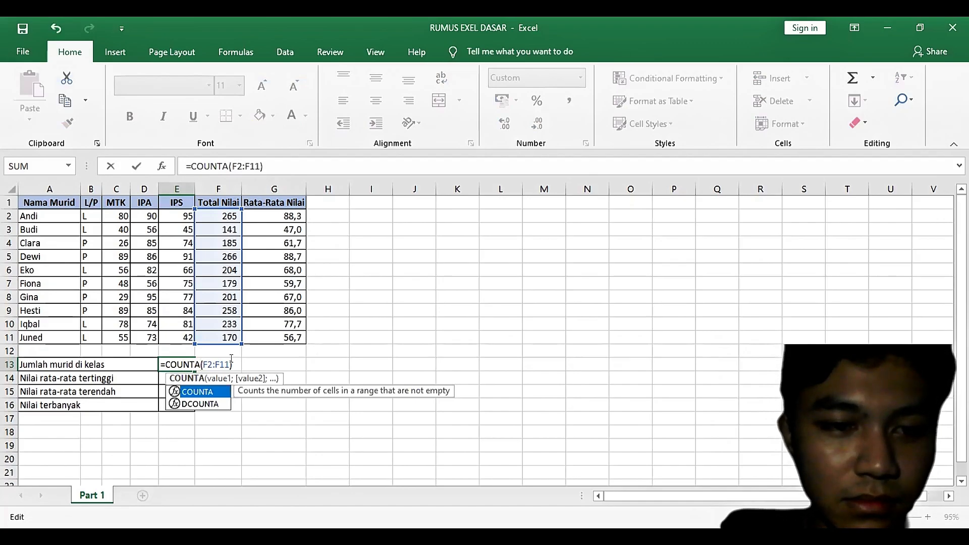
Step: Replace the COUNTA range in E13 with the student names so the formula reads =COUNTA(A2:A11), and check the cell
left_click(292, 158)
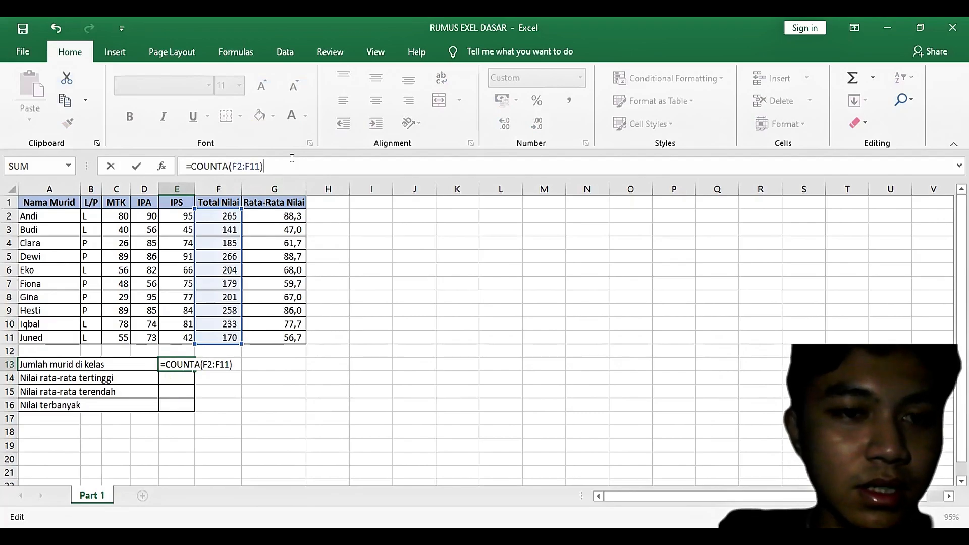
key("BackSpace")
key("BackSpace")
key("BackSpace")
key("BackSpace")
key("BackSpace")
key("BackSpace")
key("BackSpace")
key("BackSpace")
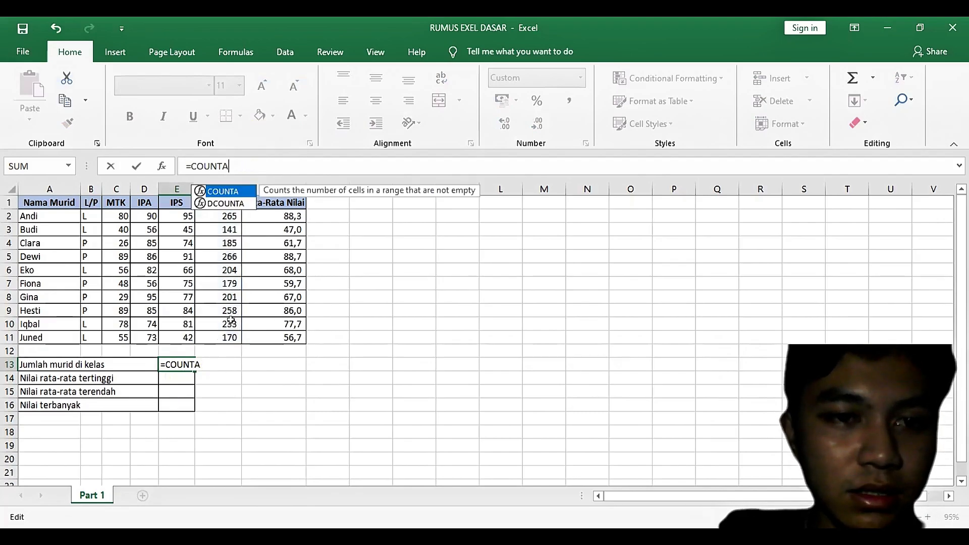
type("(")
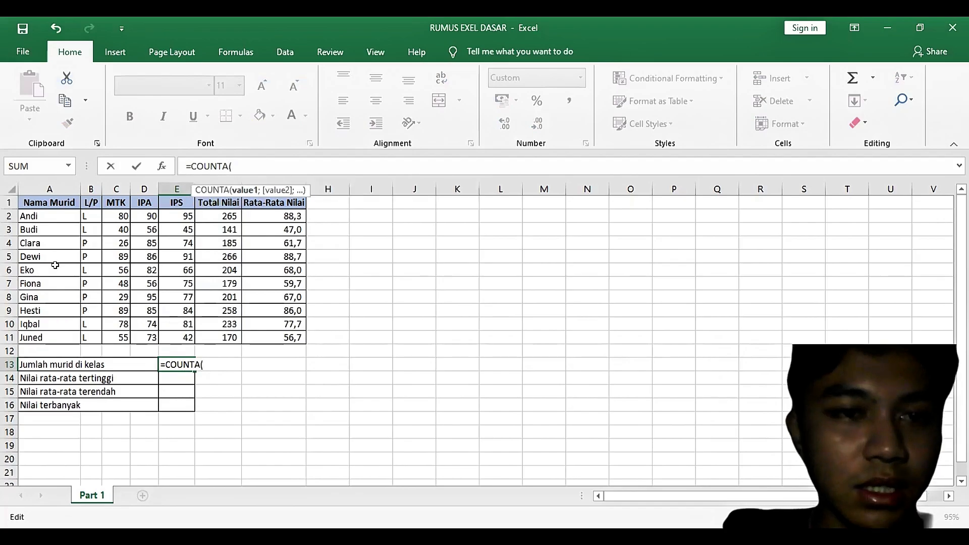
left_click(64, 214)
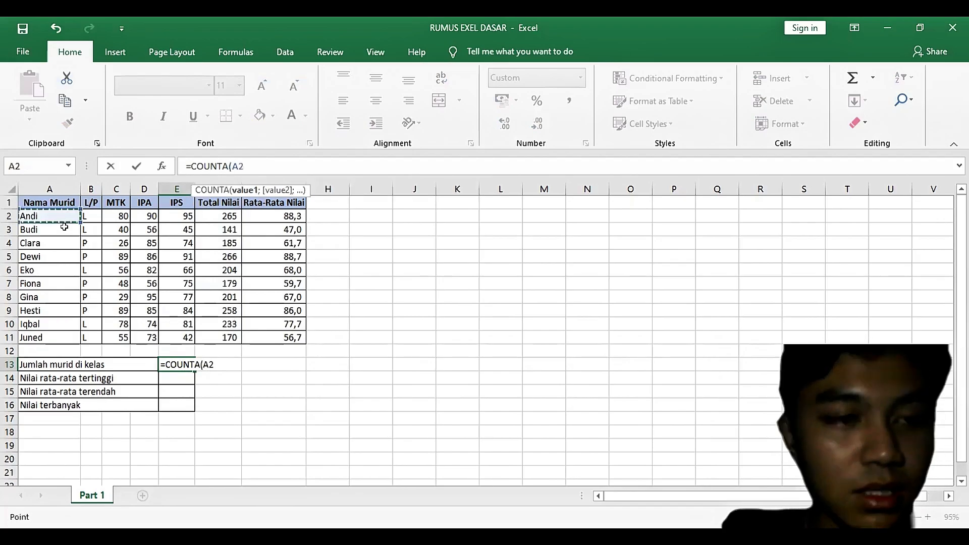
left_click_drag(64, 227, 54, 337)
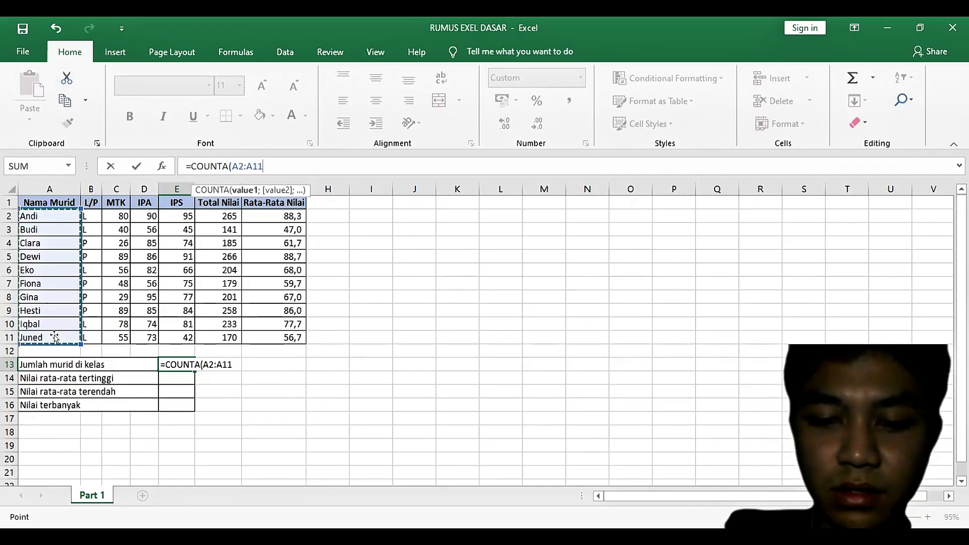
type(")")
key("Return")
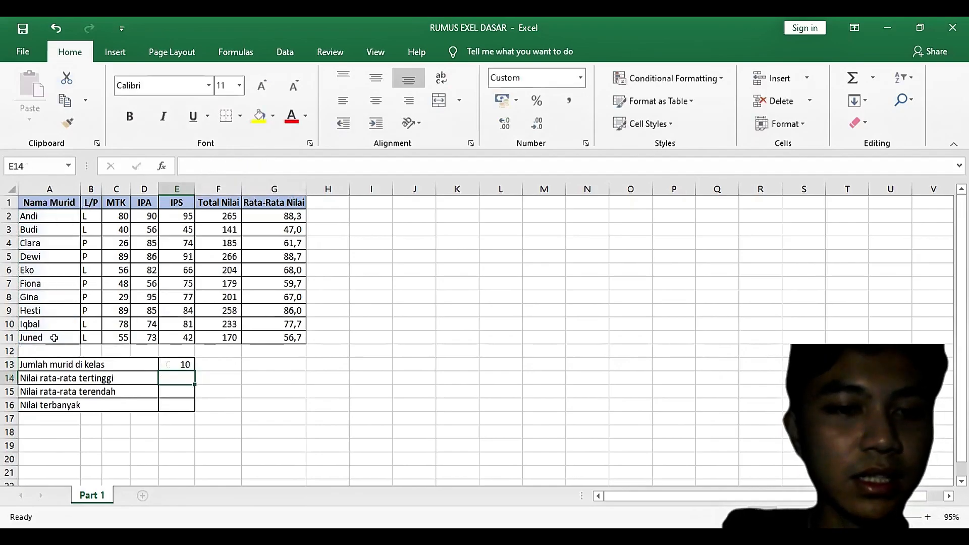
left_click(177, 361)
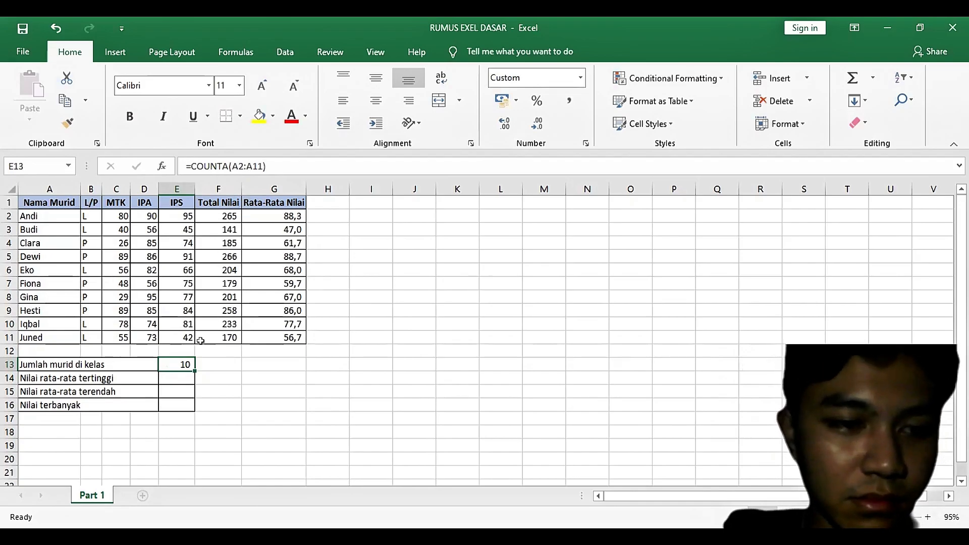
Step: Enter =MAX(G2:G11) in cell E14 for the highest average score and check it against cell G5
left_click(185, 377)
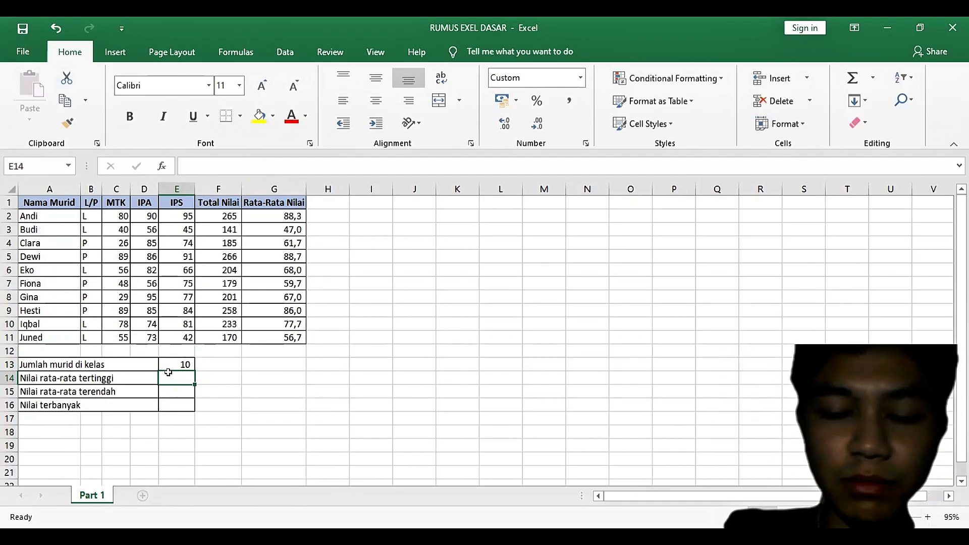
type("=")
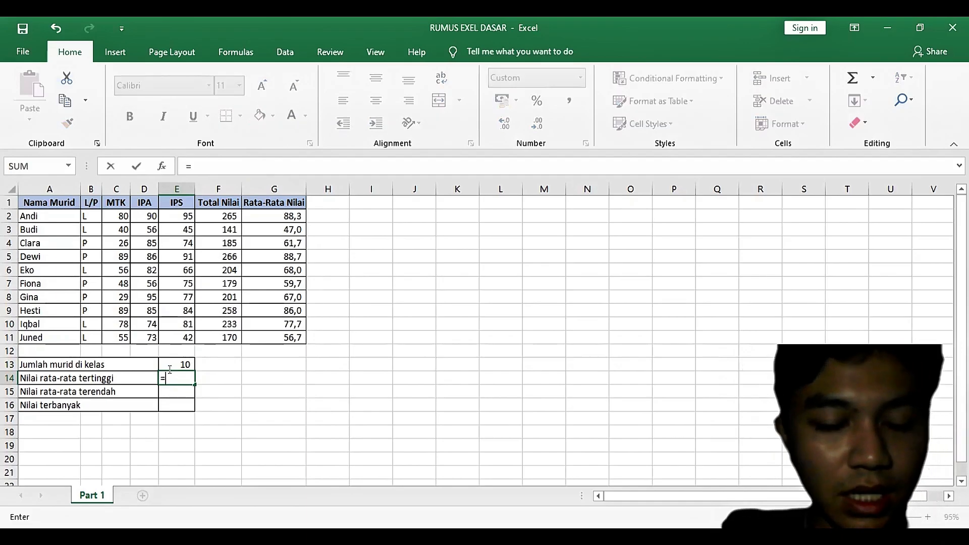
type("MAX")
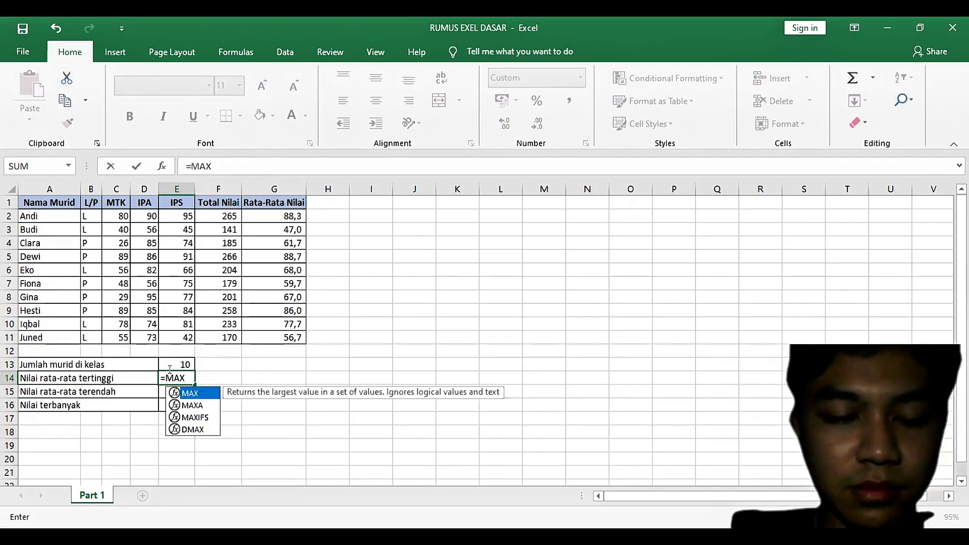
type("(")
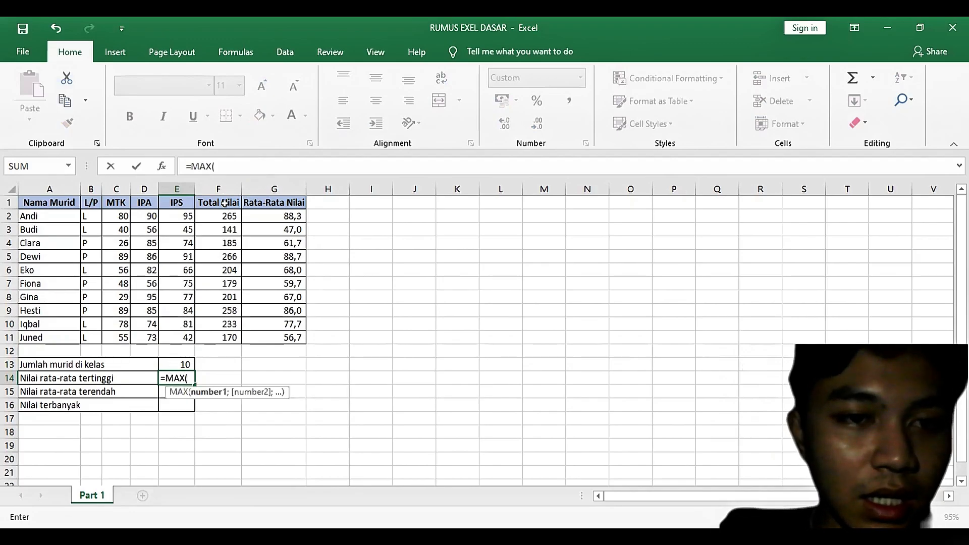
left_click(279, 217)
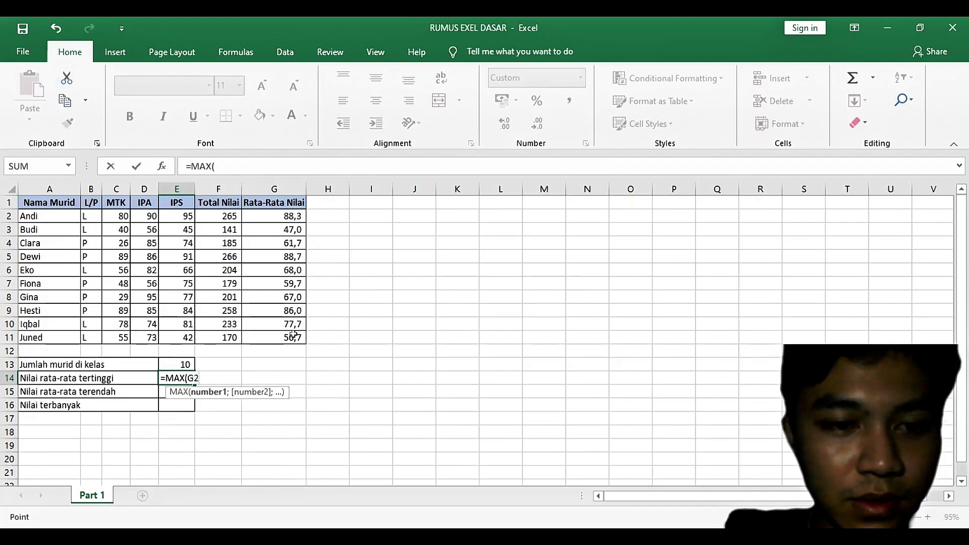
left_click_drag(278, 217, 293, 335)
type(")")
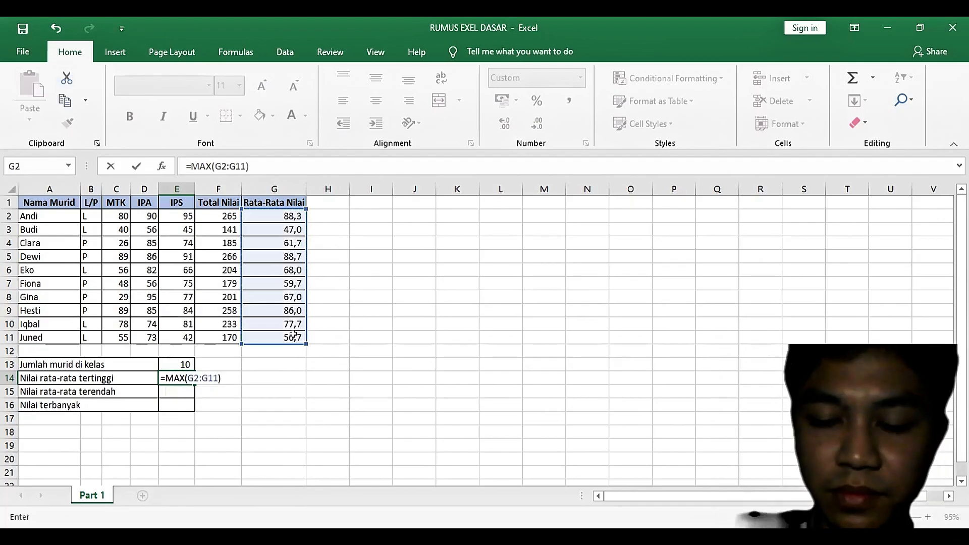
key("Return")
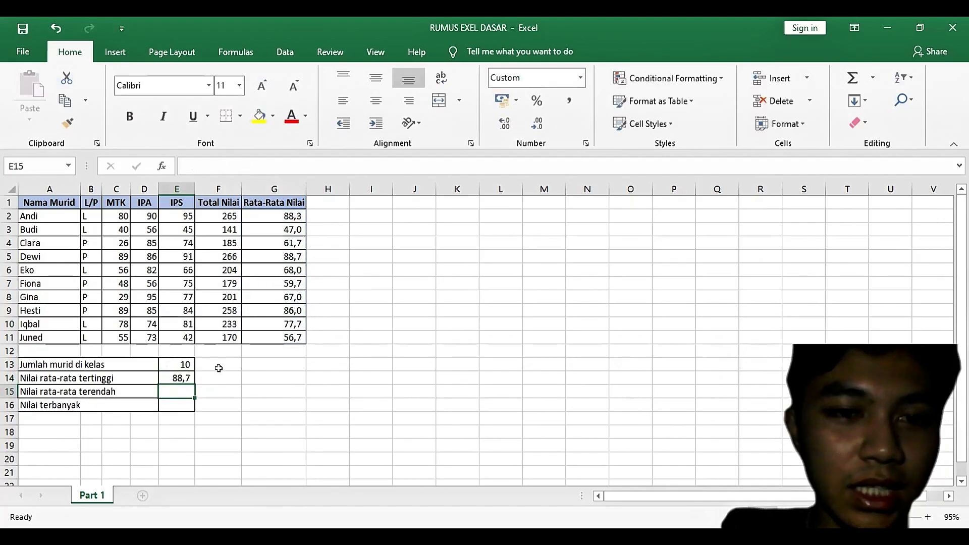
left_click(289, 253)
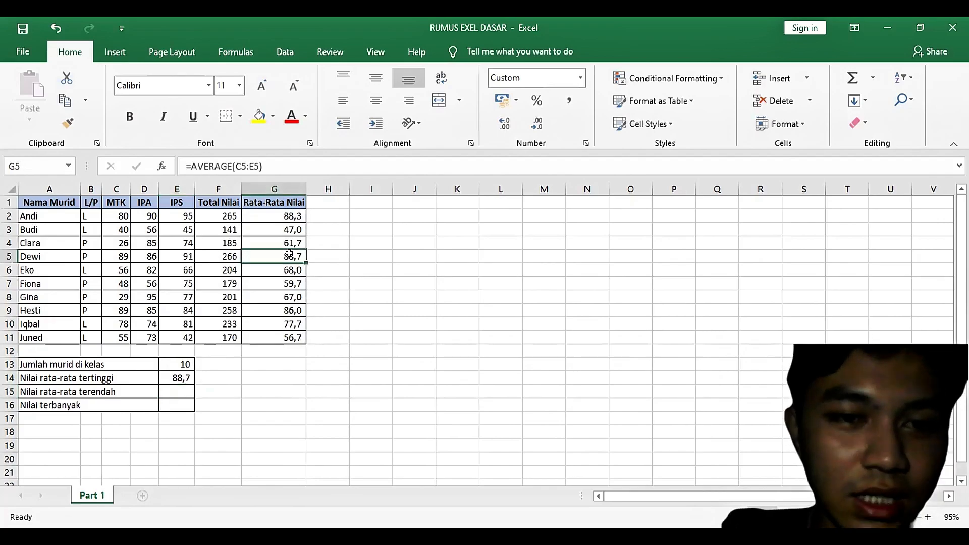
Step: Enter =MIN(G2:G11) in cell E15 for the lowest average score and check it against cell G3
left_click(177, 391)
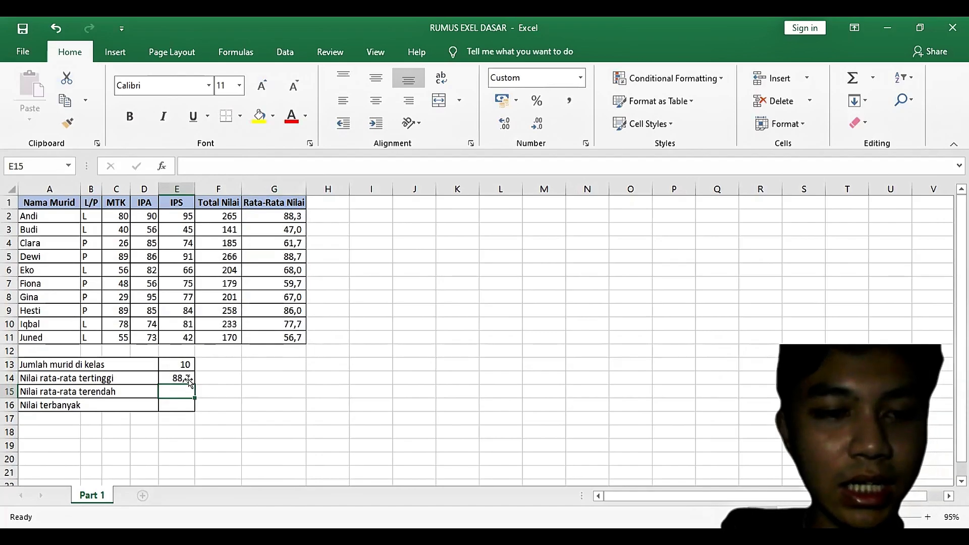
type("=")
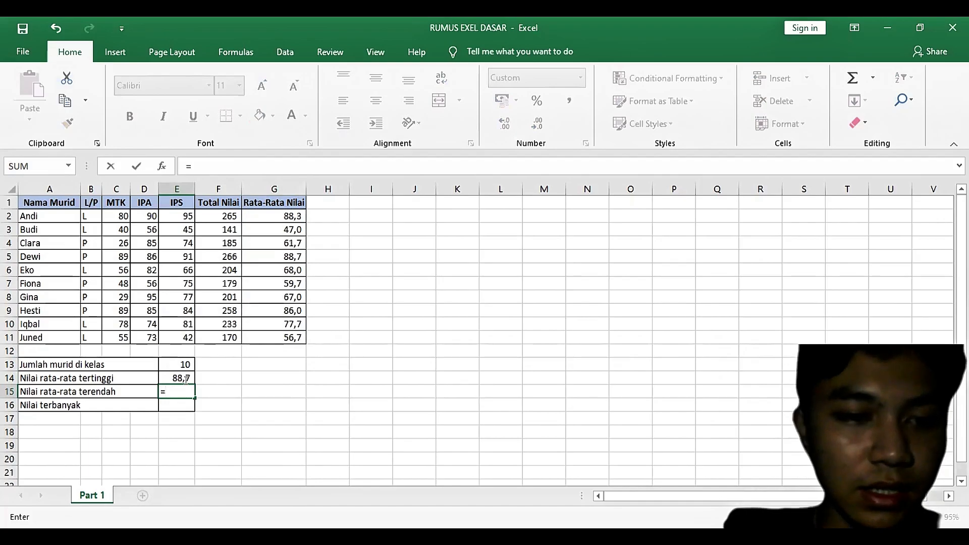
type("MIN")
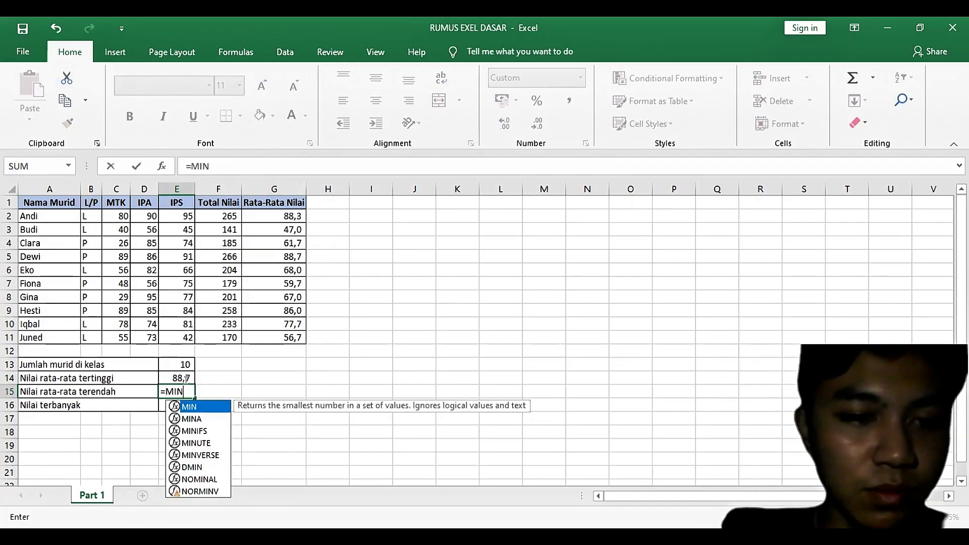
type("(")
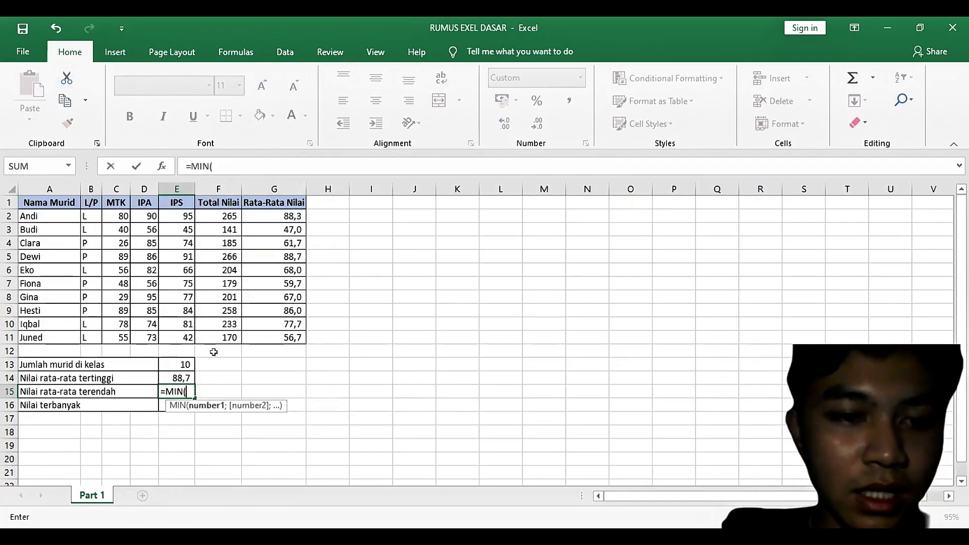
left_click(283, 216)
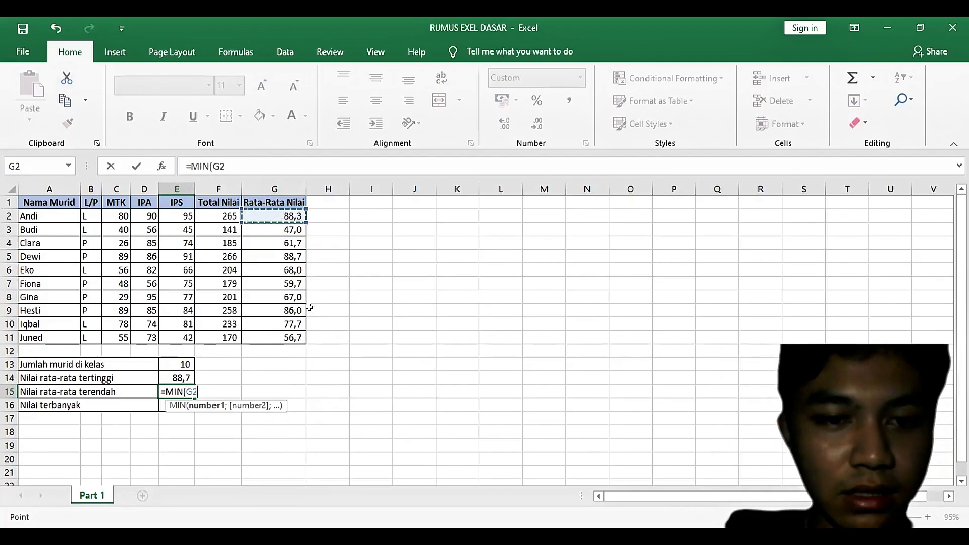
left_click(292, 337, "shift")
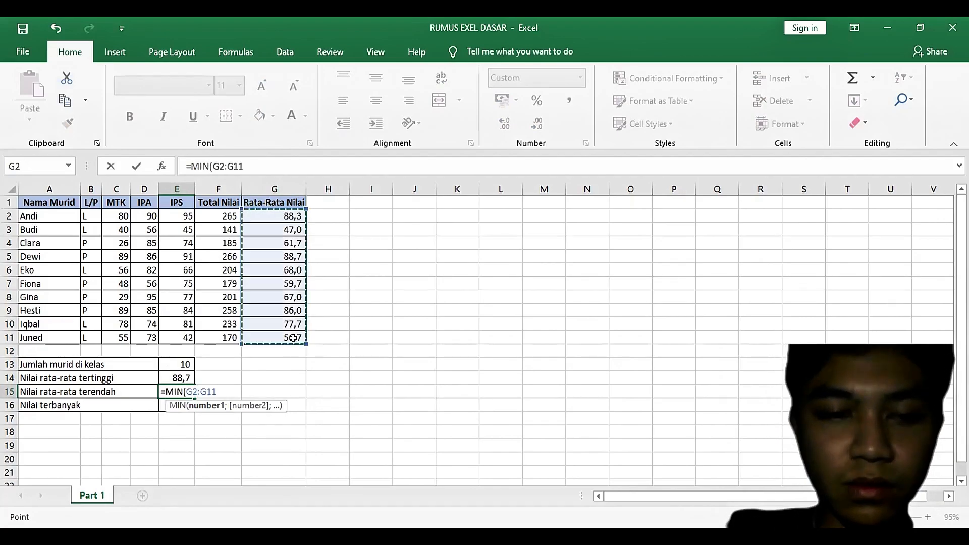
key("Return")
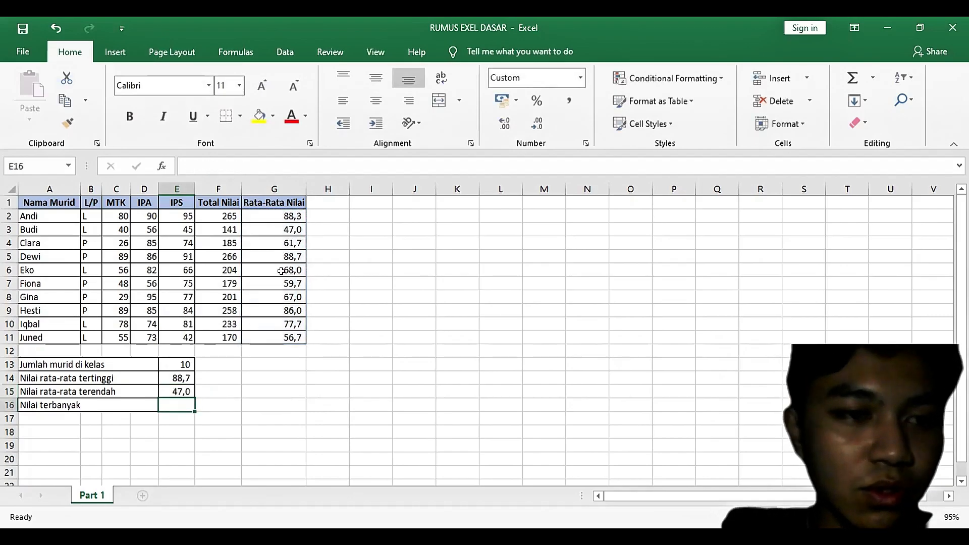
left_click(293, 228)
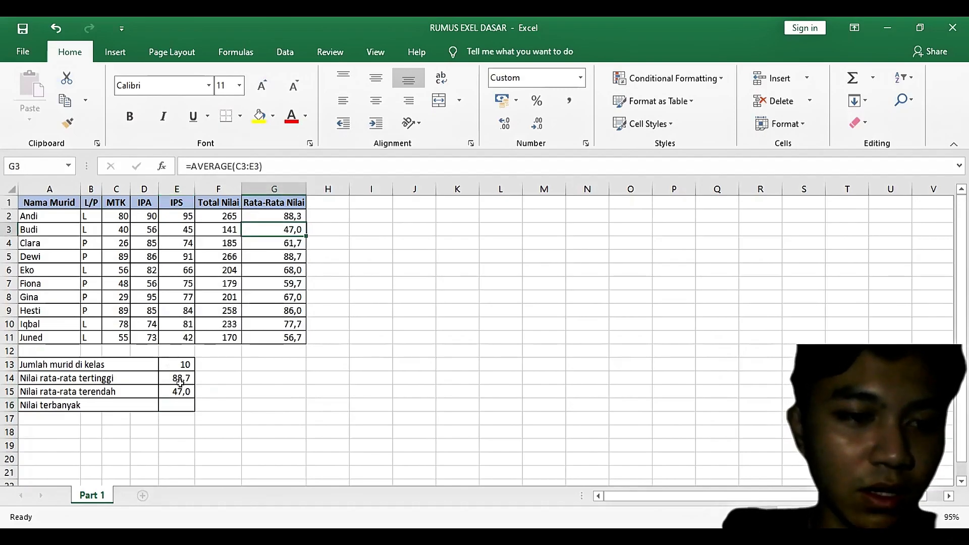
Step: Enter =MODE(C2:E11) in cell E16 to find the most frequent score across MTK, IPA and IPS
left_click(180, 401)
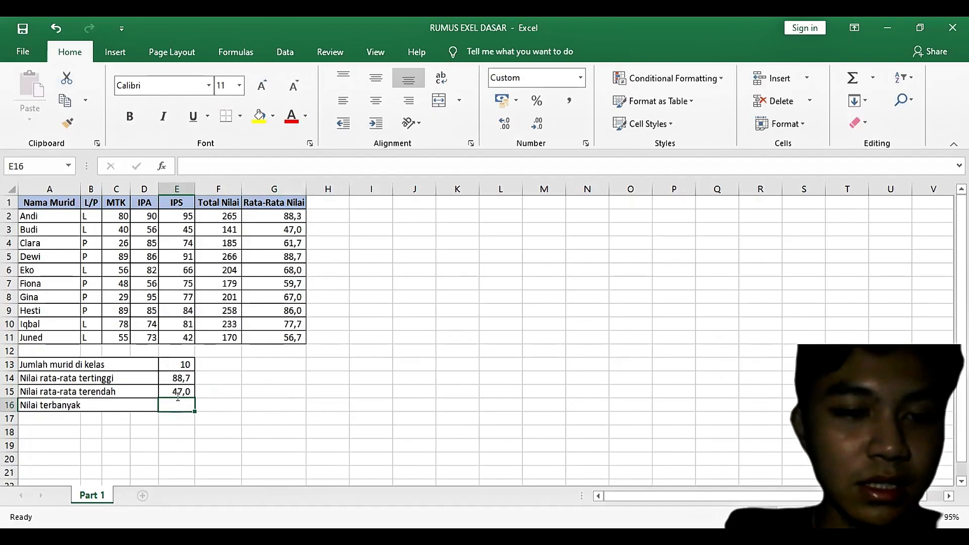
type("=")
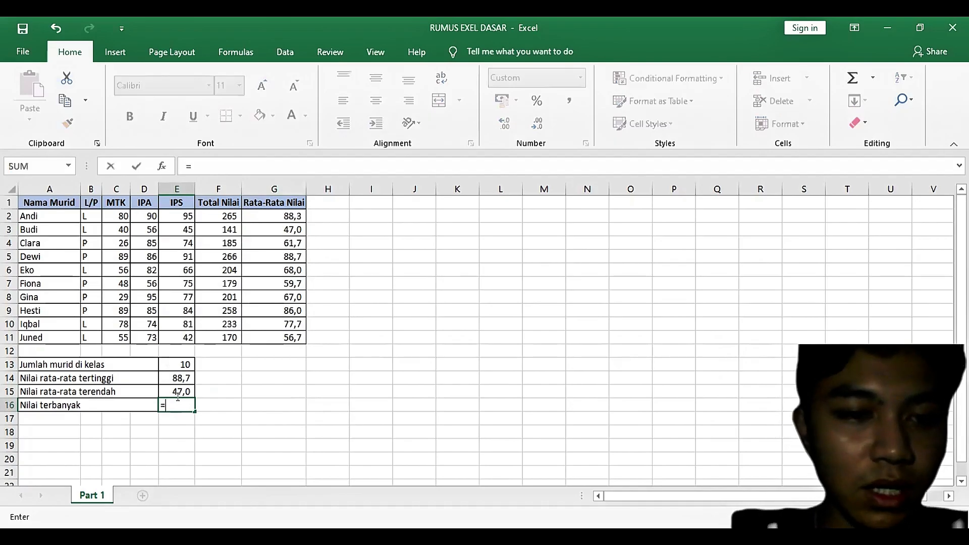
type("MODE")
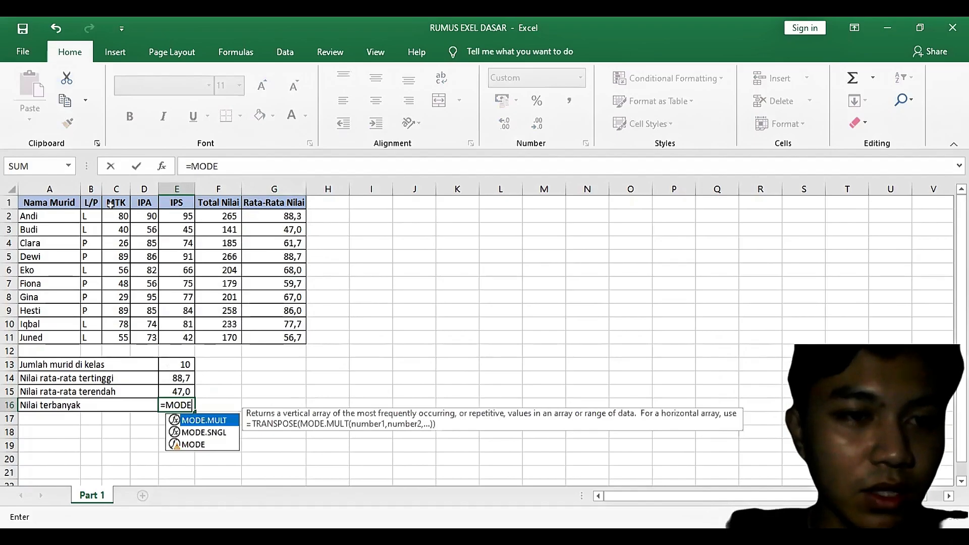
type("(")
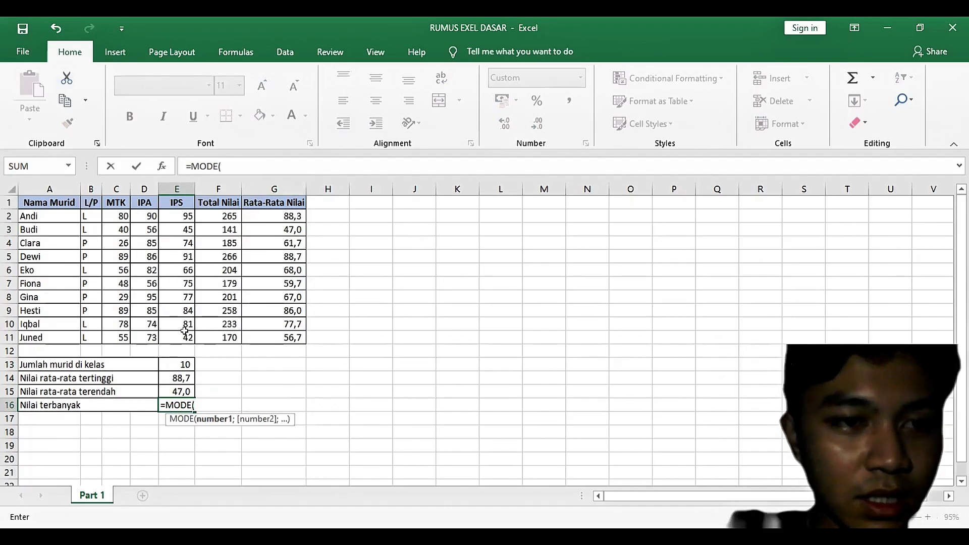
left_click_drag(116, 216, 182, 333)
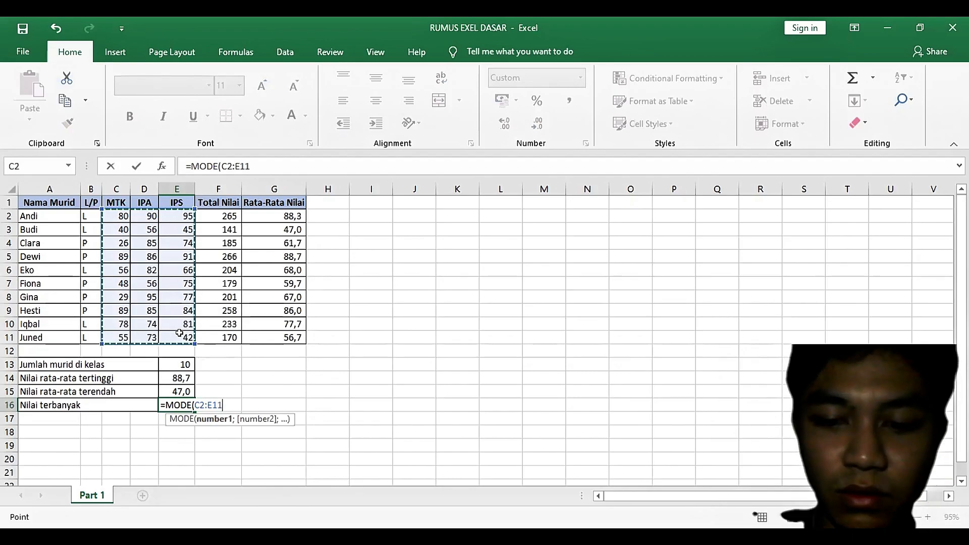
type(")")
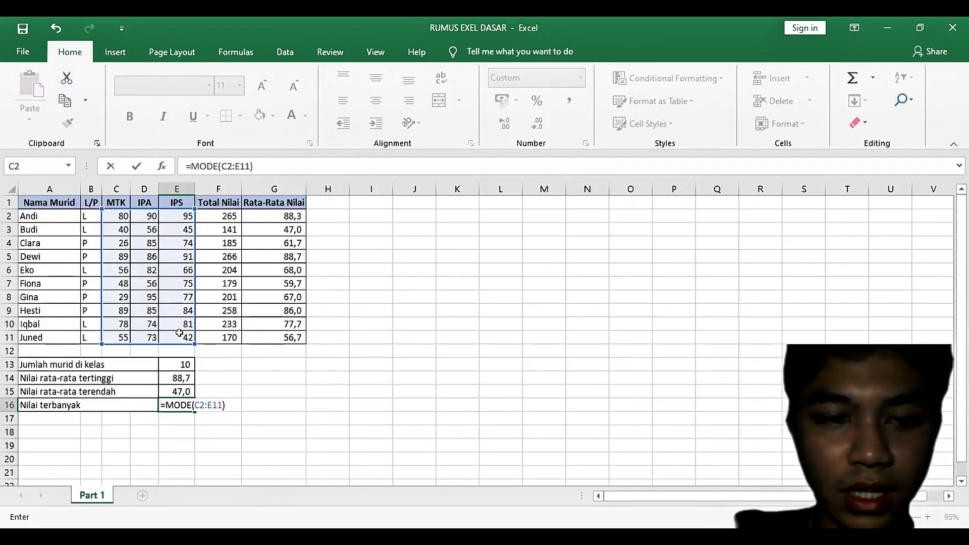
key("Return")
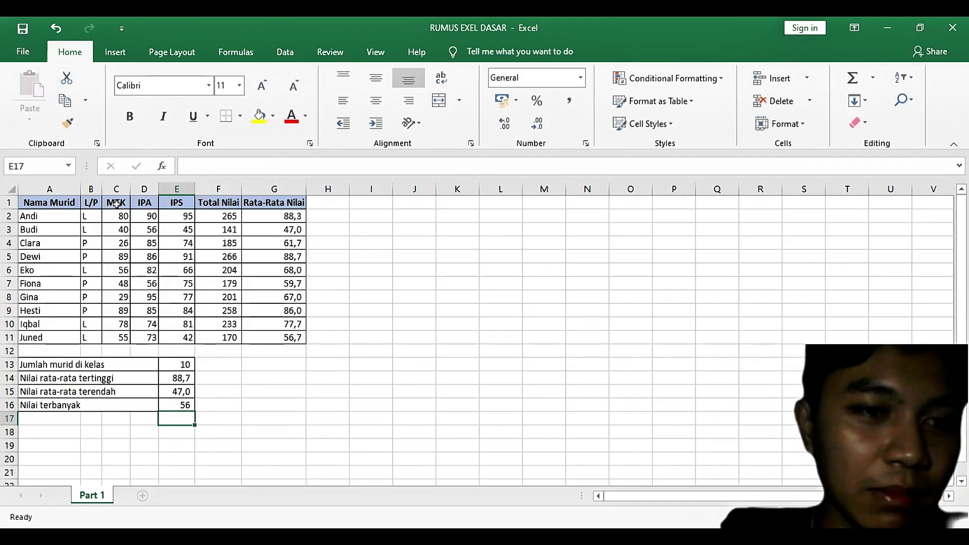
left_click(180, 242)
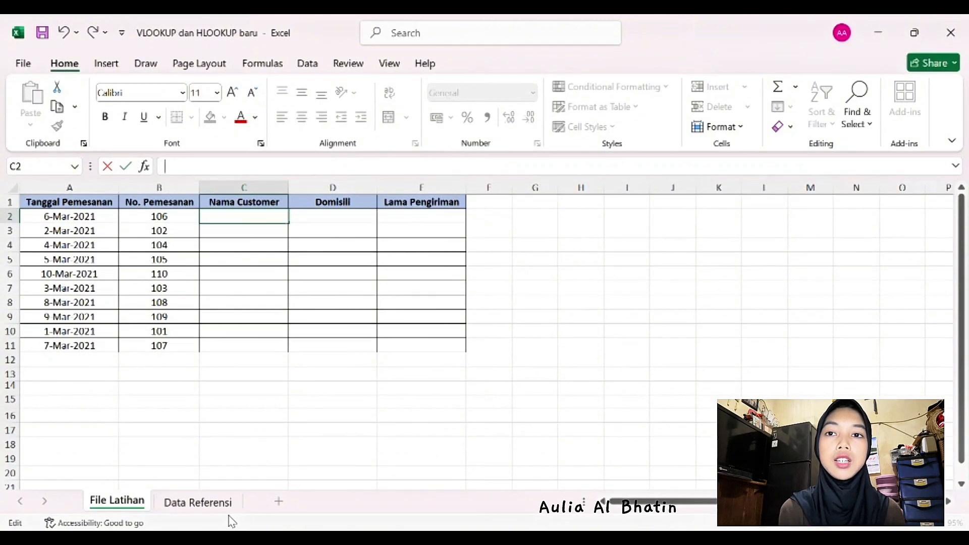
Step: View the Data Referensi sheet of the VLOOKUP dan HLOOKUP baru workbook to examine its customer and delivery-time tables
left_click(231, 500)
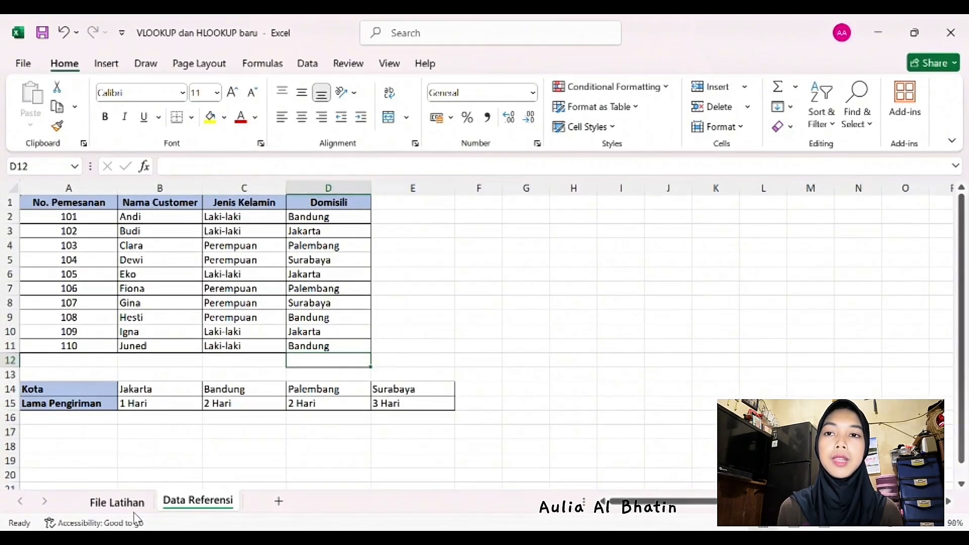
Step: Review the order and reference sheets, and start a VLOOKUP formula in File Latihan cell C2 with 'File Latihan'!B2 as the lookup value
left_click(134, 509)
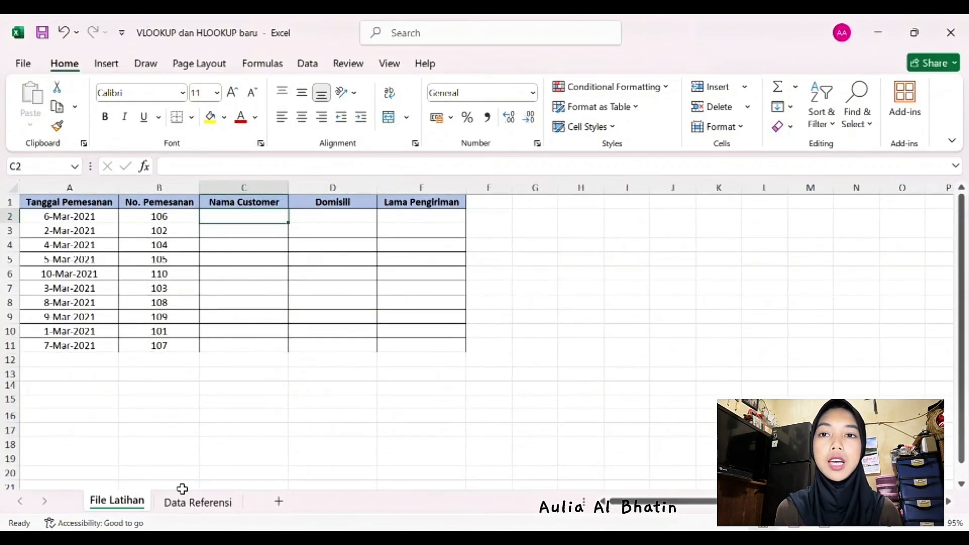
left_click(190, 507)
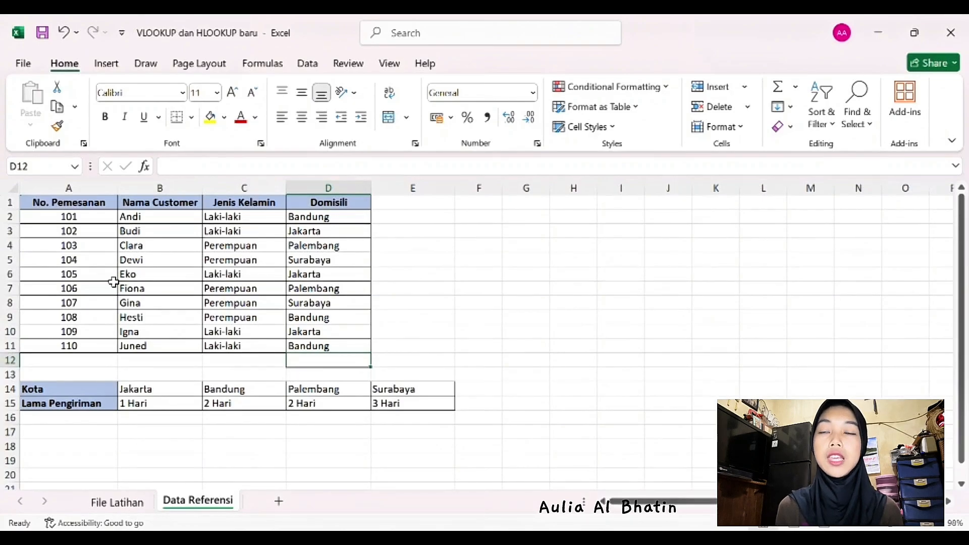
left_click(130, 506)
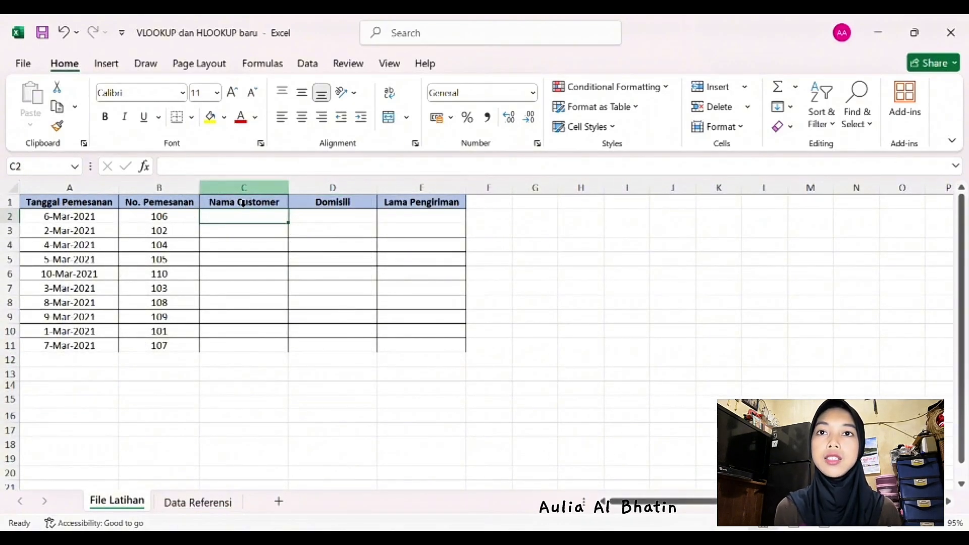
left_click(229, 171)
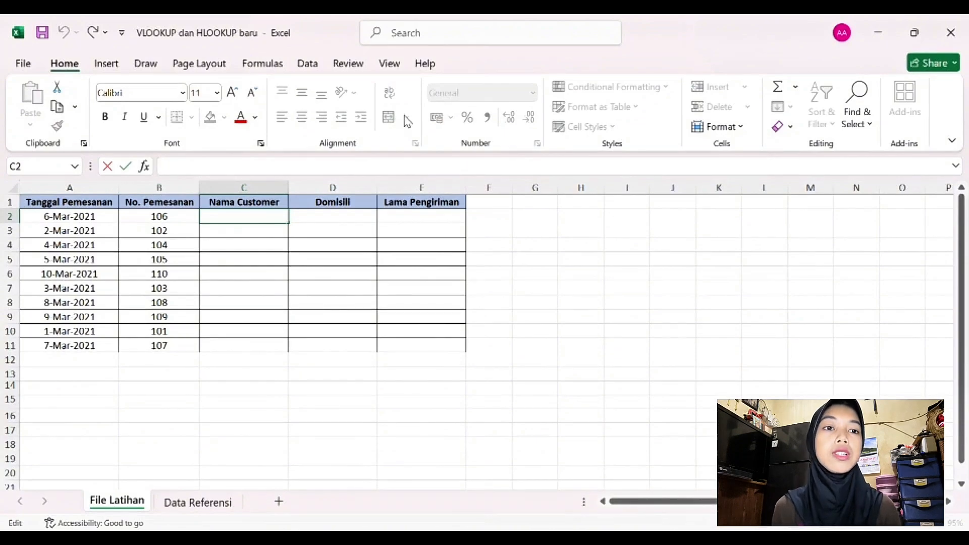
type("=v")
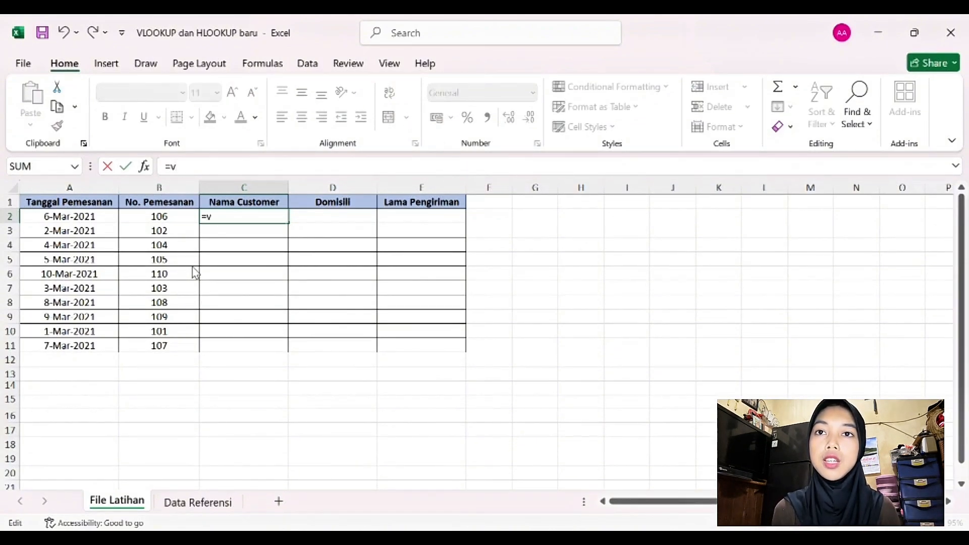
key("Tab")
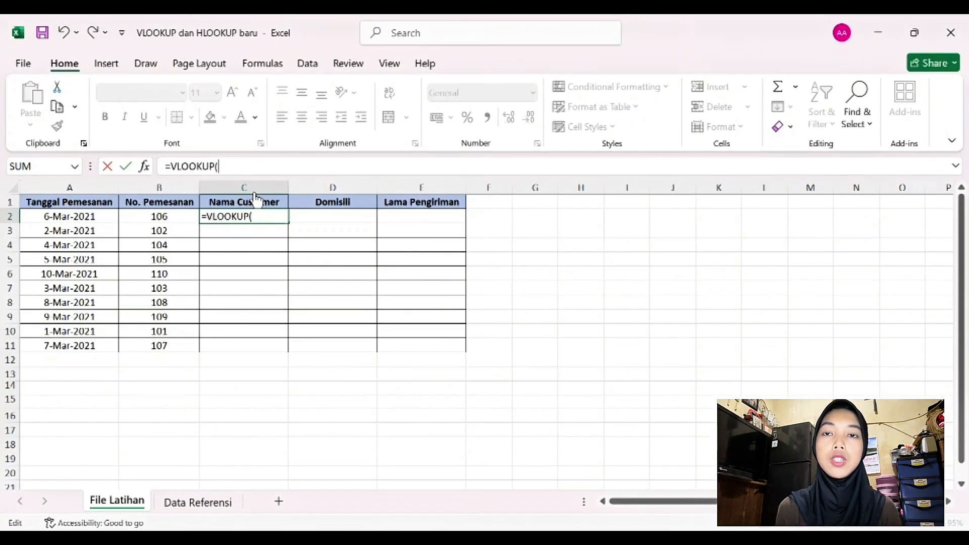
left_click(179, 507)
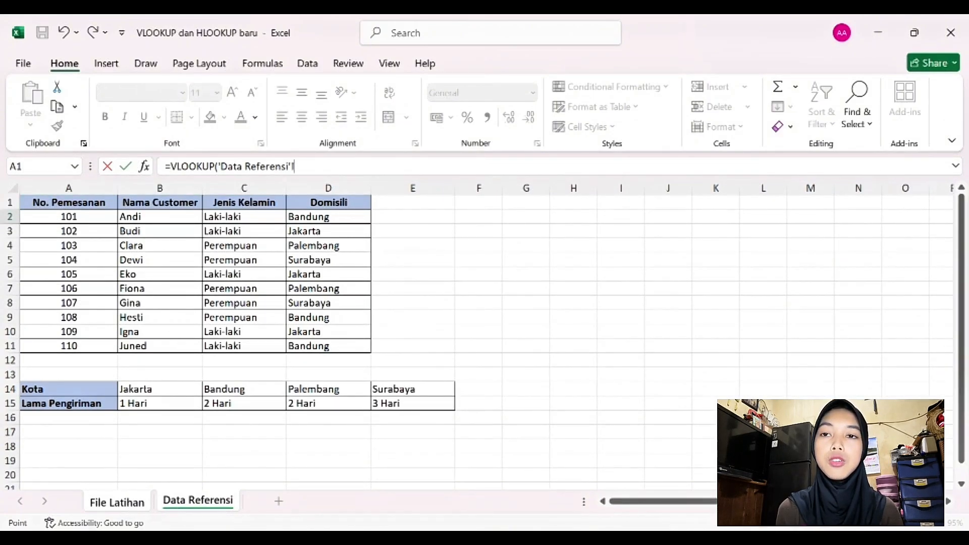
left_click(117, 502)
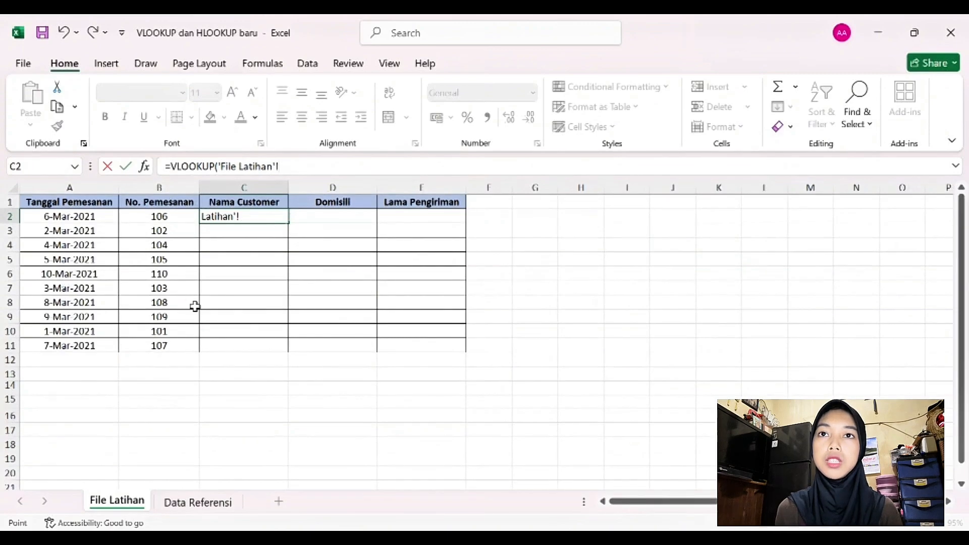
left_click(181, 218)
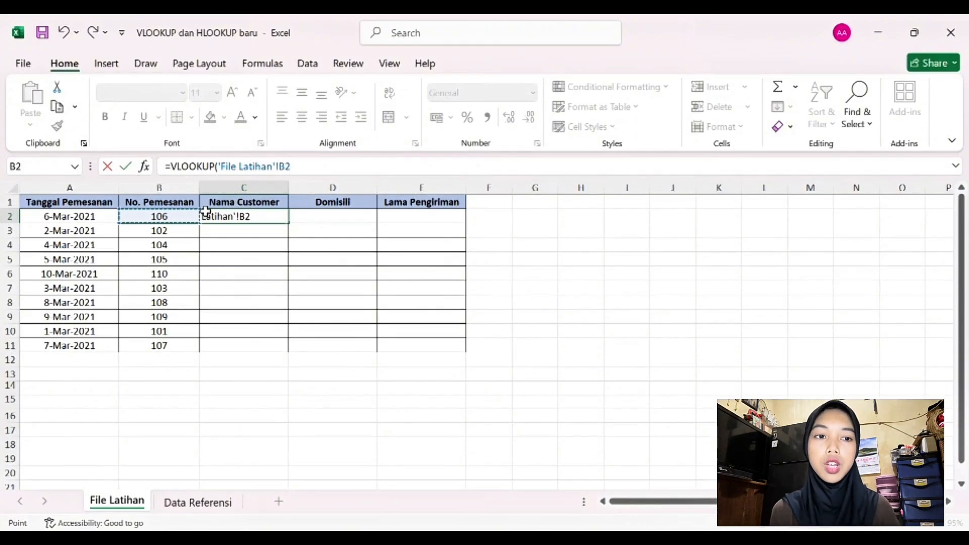
type(";")
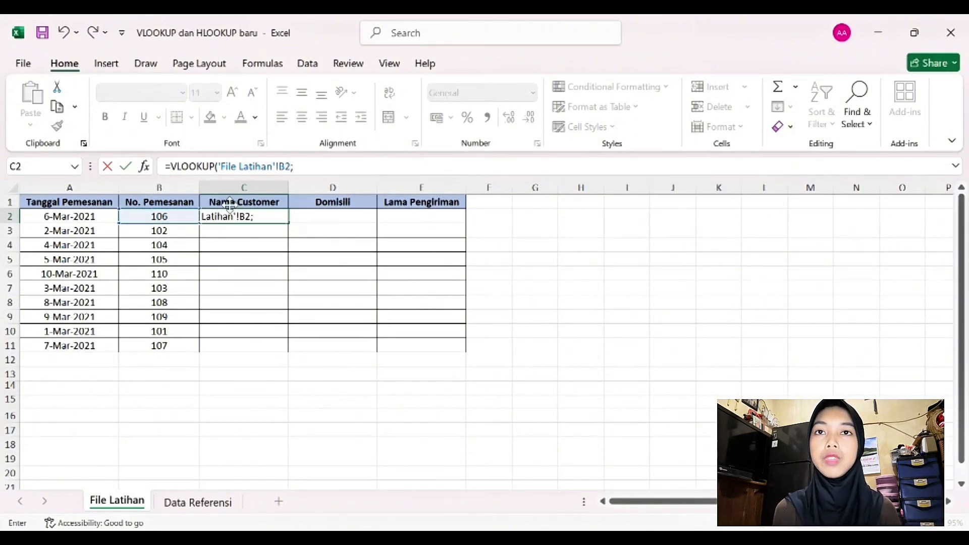
Step: Complete the VLOOKUP in C2 with the absolute range 'Data Referensi'!$A$2:$D$11, column index 2 and FALSE for an exact match
left_click(220, 508)
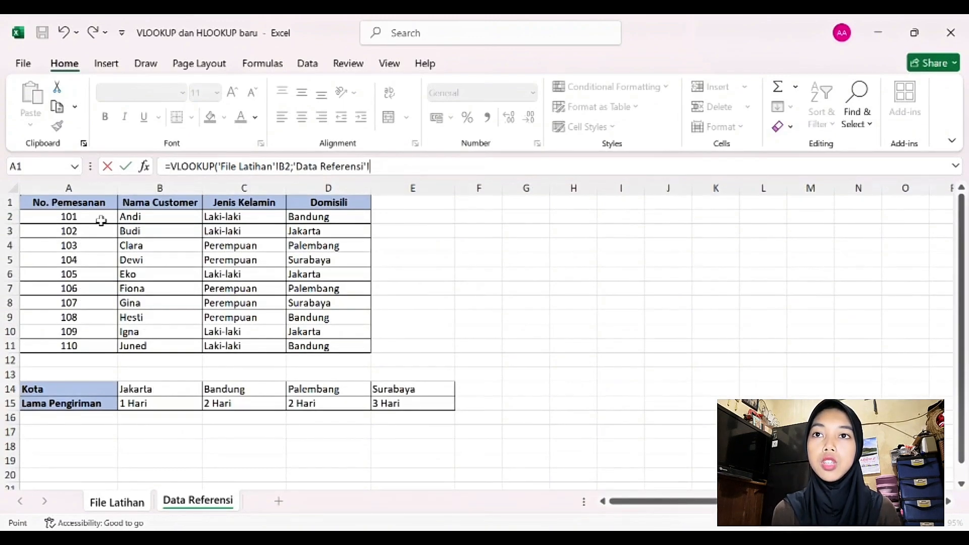
left_click_drag(108, 223, 338, 348)
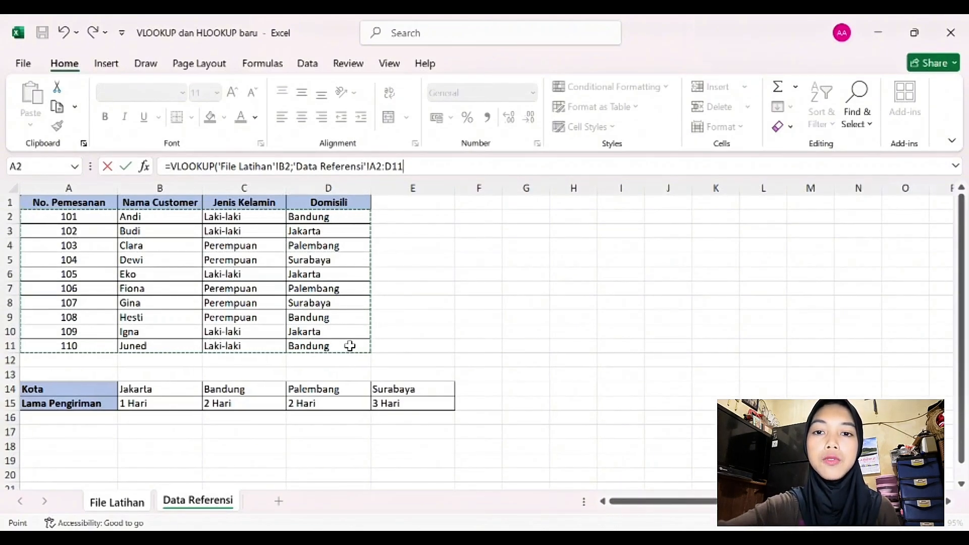
key("F4")
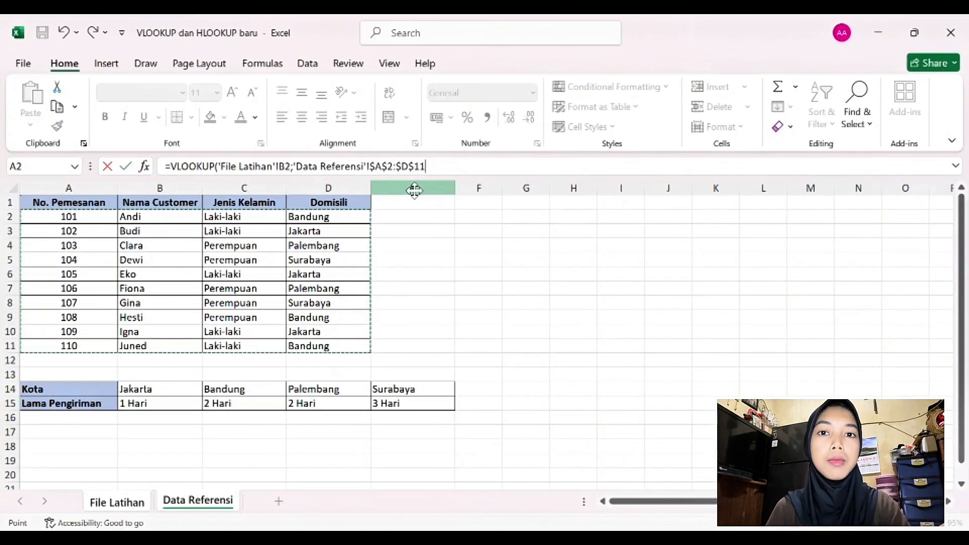
type(";2")
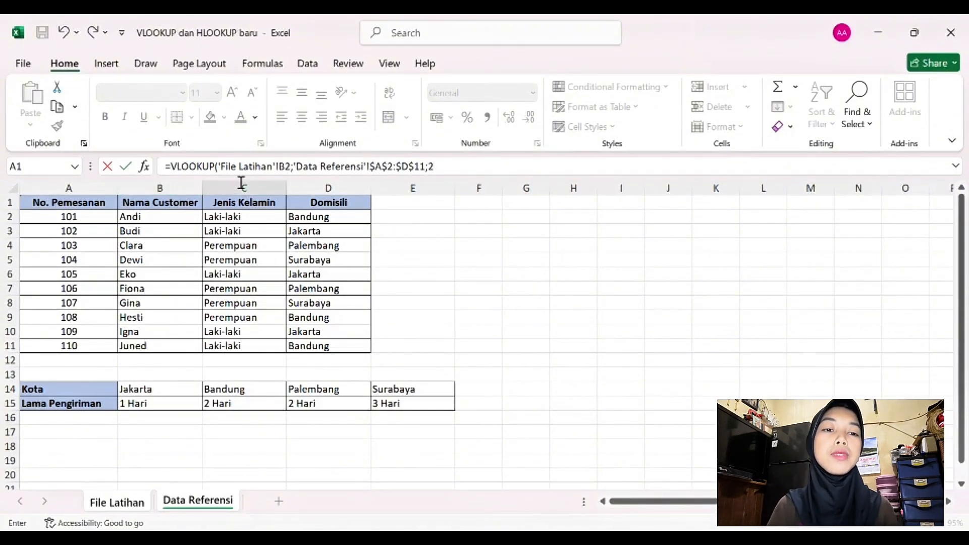
type(";")
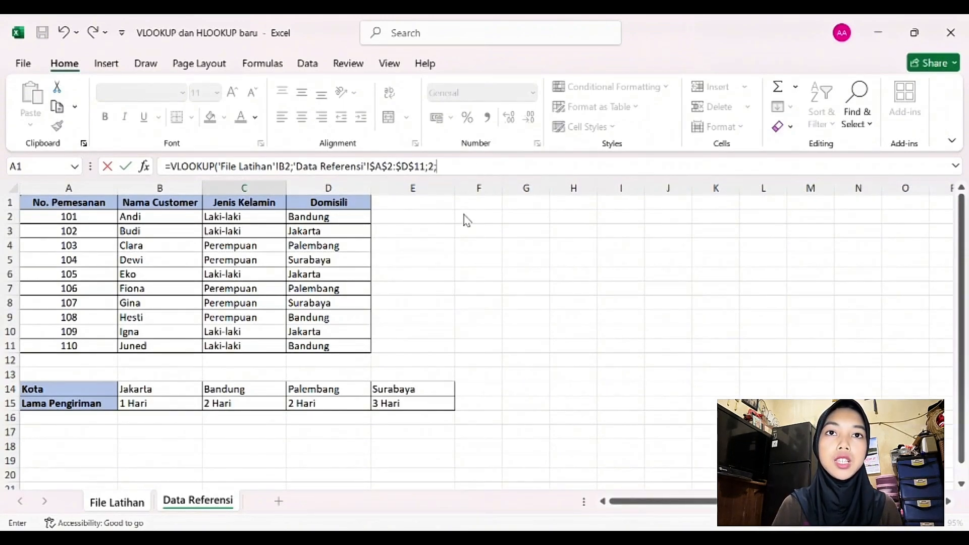
type("FALSE")
key("Return")
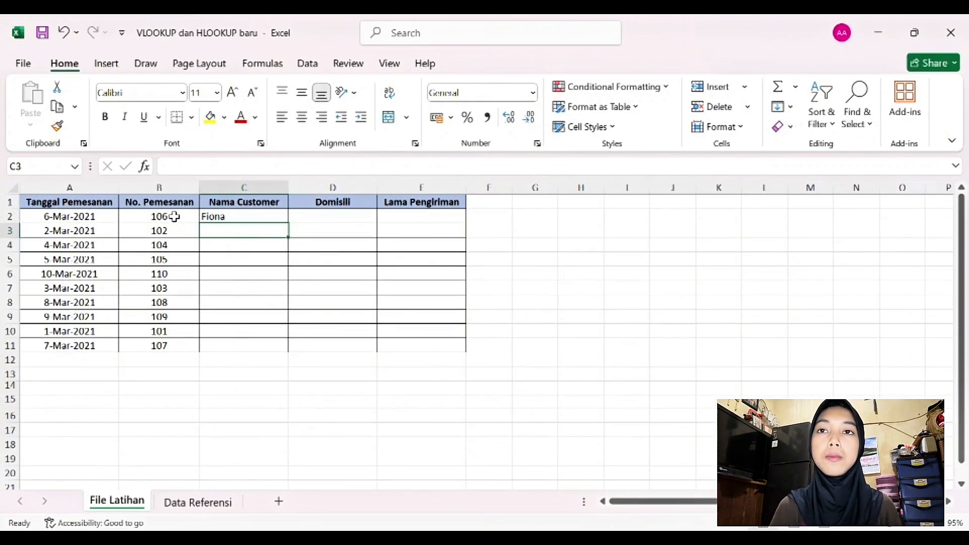
Step: Check the customer found for order 106 against the Data Referensi sheet, and fill the C2 formula down to C11
left_click(183, 502)
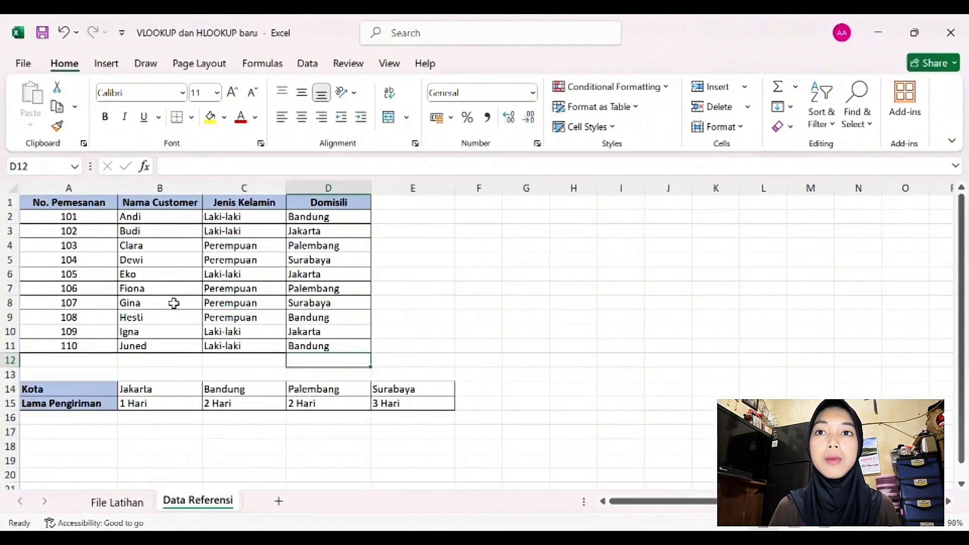
left_click(135, 507)
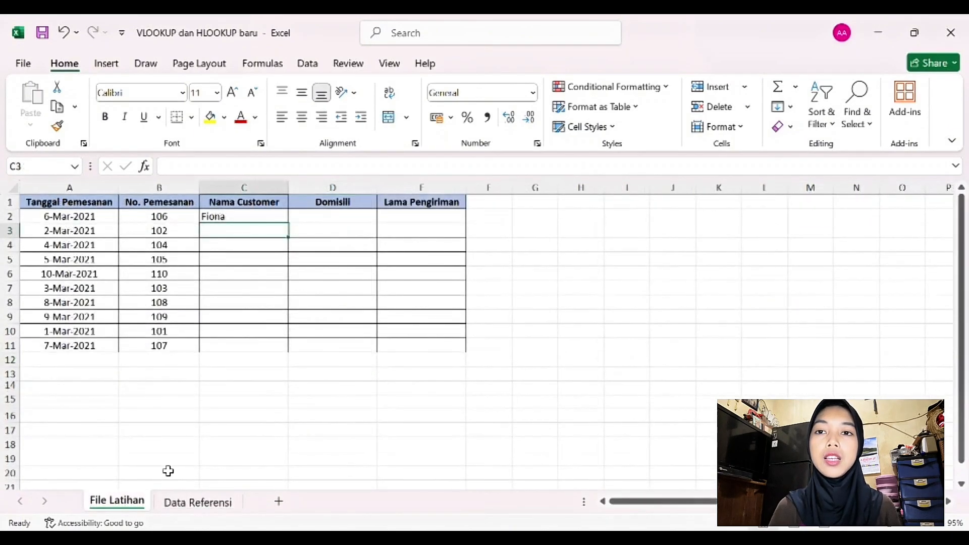
left_click(242, 220)
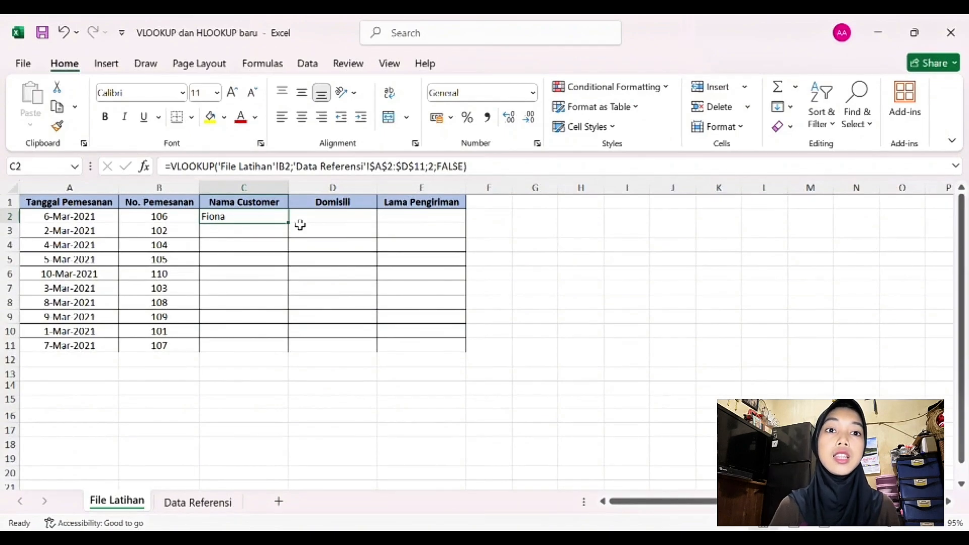
left_click_drag(294, 228, 291, 352)
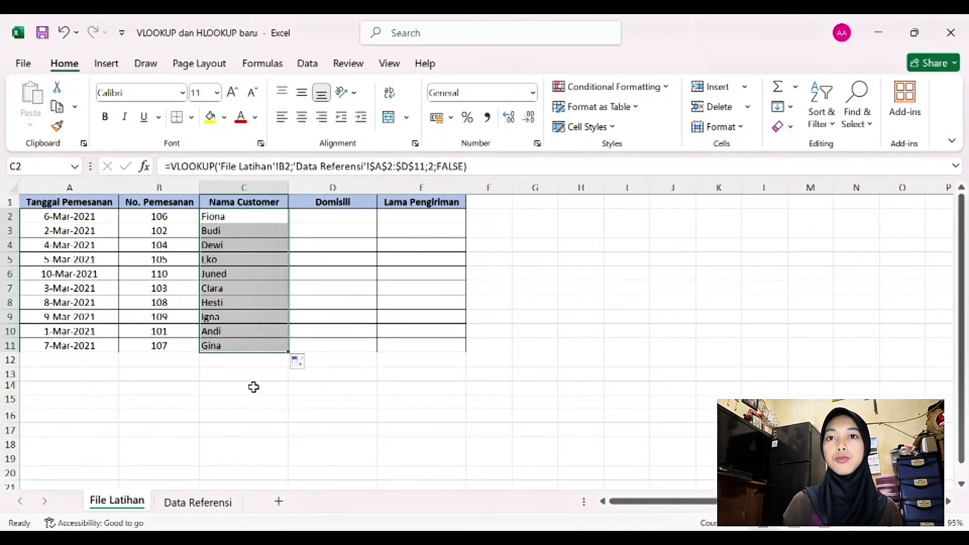
left_click(254, 387)
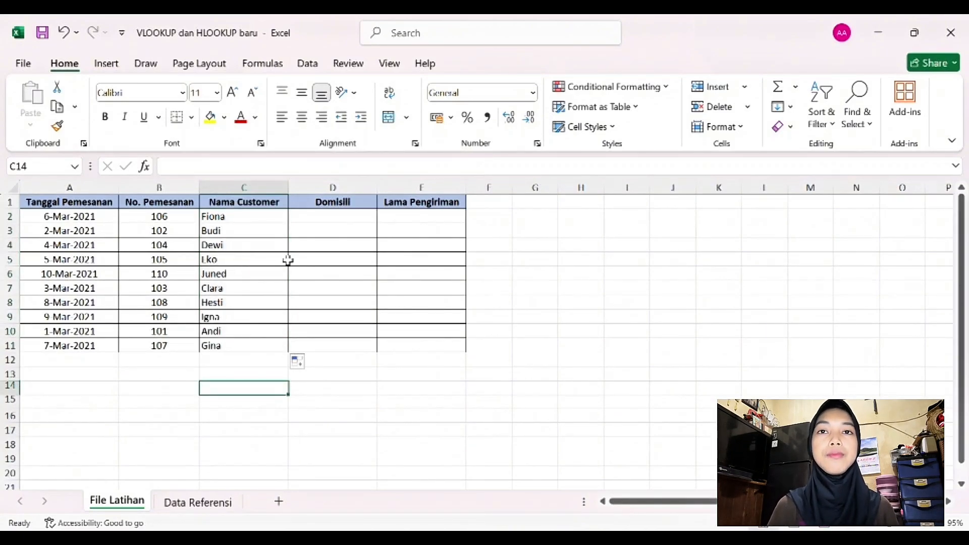
Step: Consult the Domisili column in Data Referensi and start a VLOOKUP formula in File Latihan cell D2 with B2 as the lookup value
left_click(318, 218)
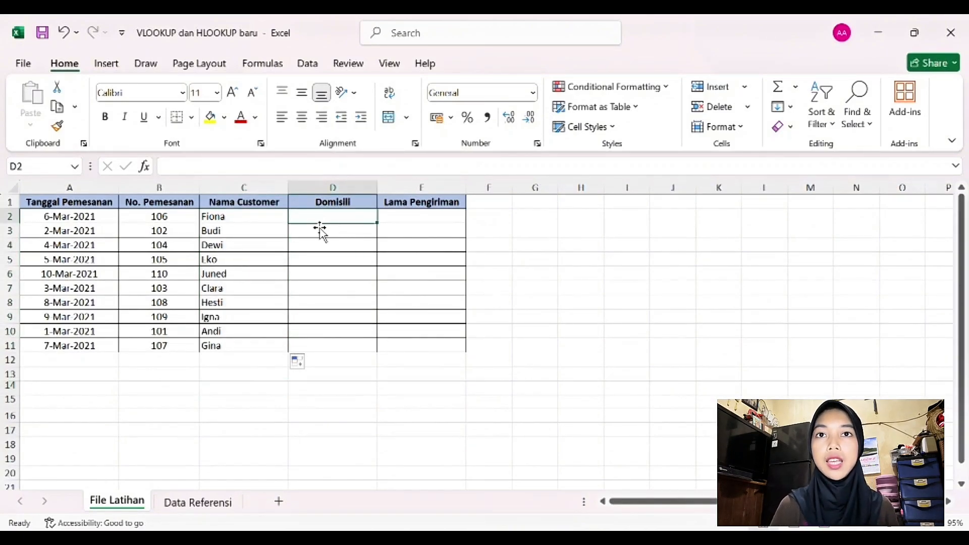
left_click(198, 502)
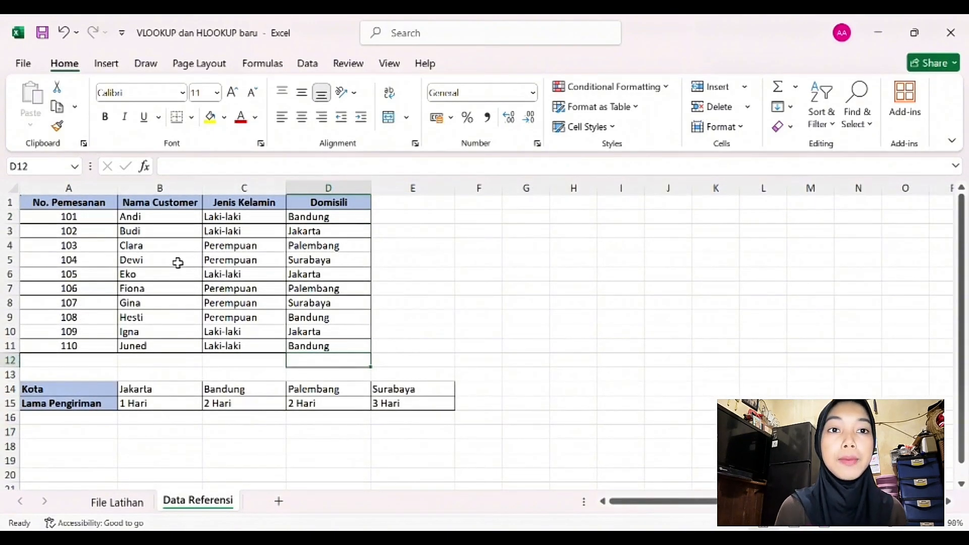
left_click(128, 506)
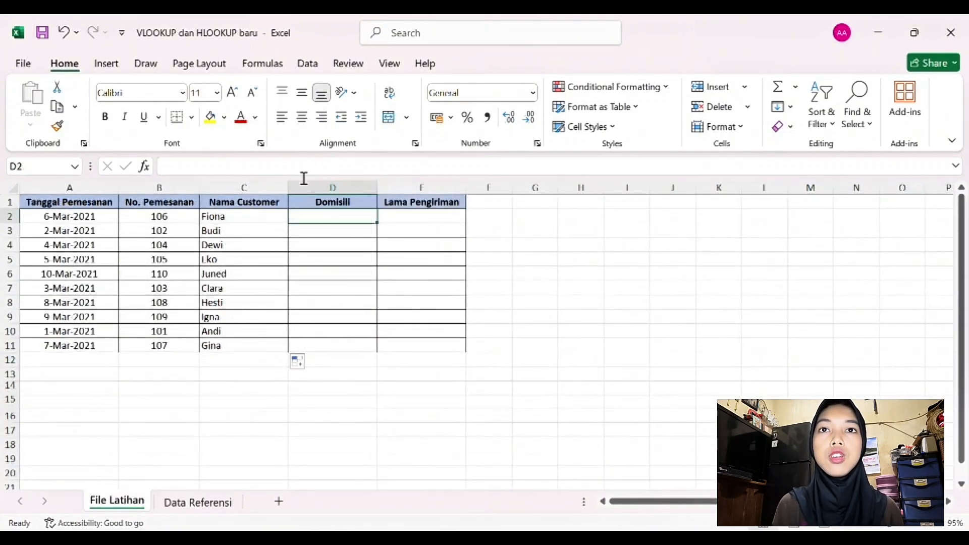
left_click(319, 169)
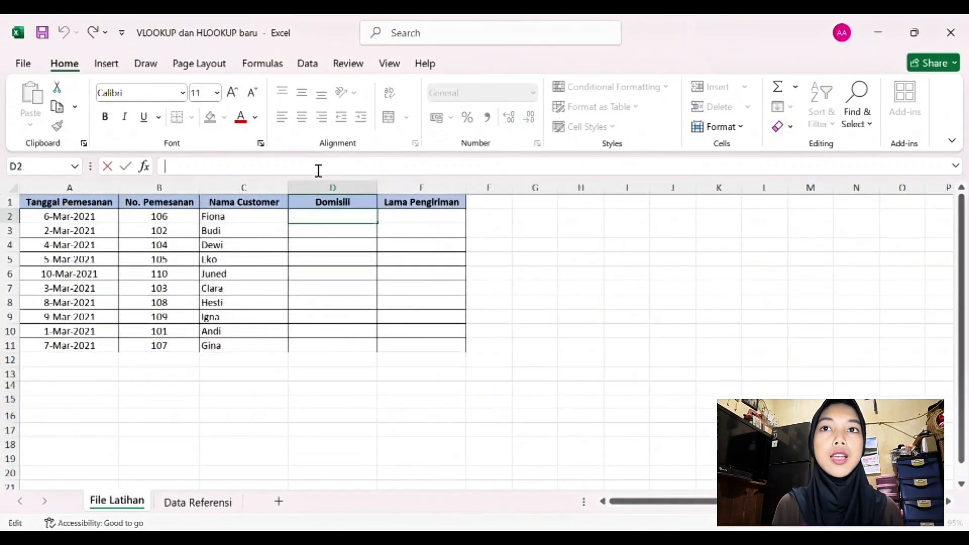
type("=v")
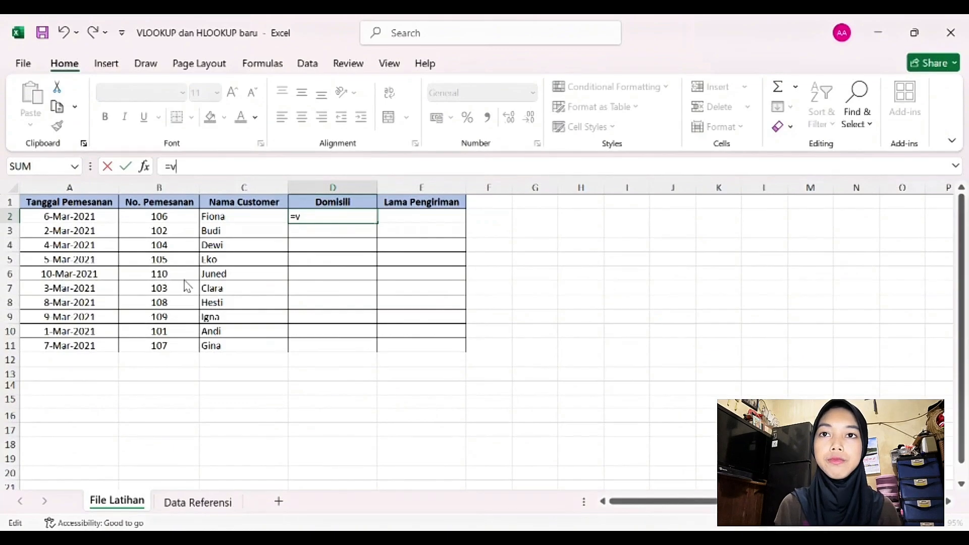
key("Tab")
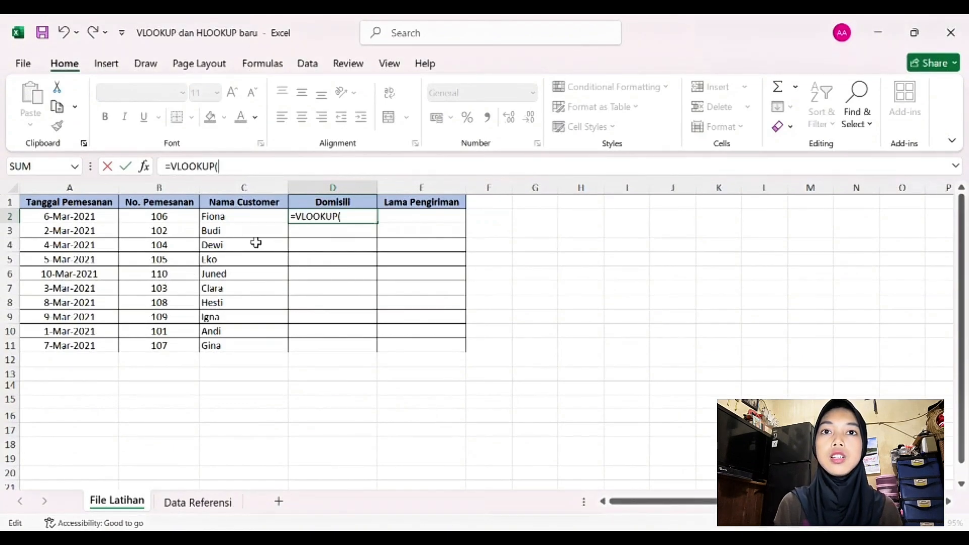
left_click(180, 220)
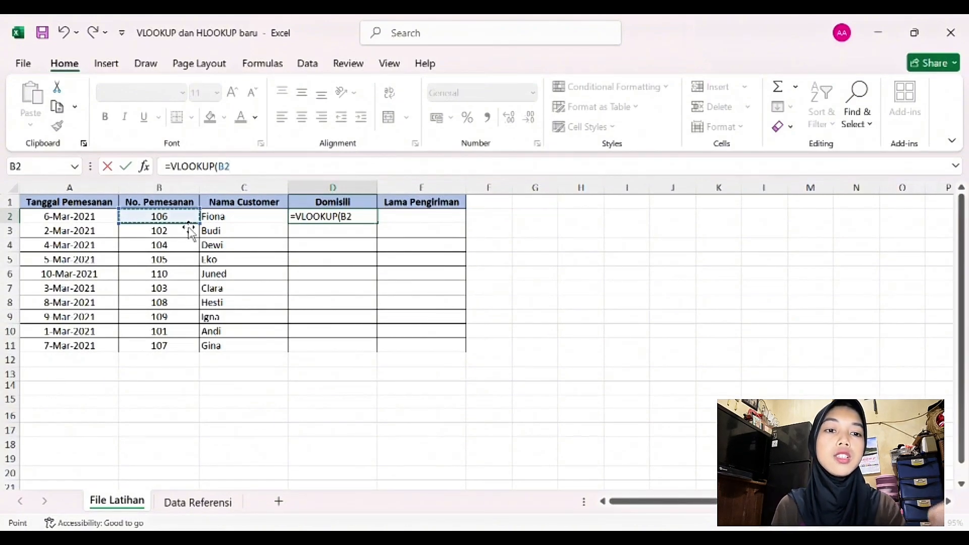
type(";")
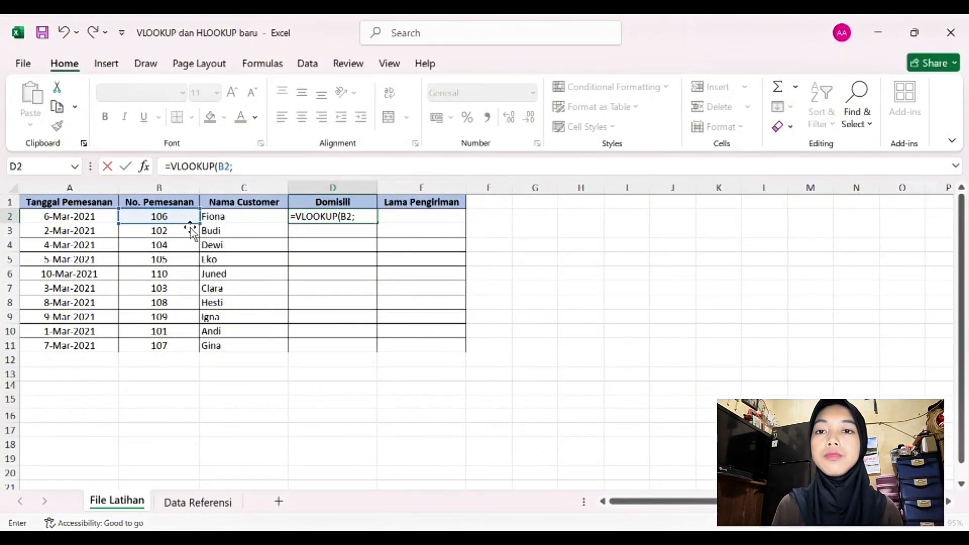
Step: Complete the VLOOKUP in D2 with the absolute range 'Data Referensi'!$A$2:$D$11, column index 4 and FALSE for an exact match
left_click(198, 502)
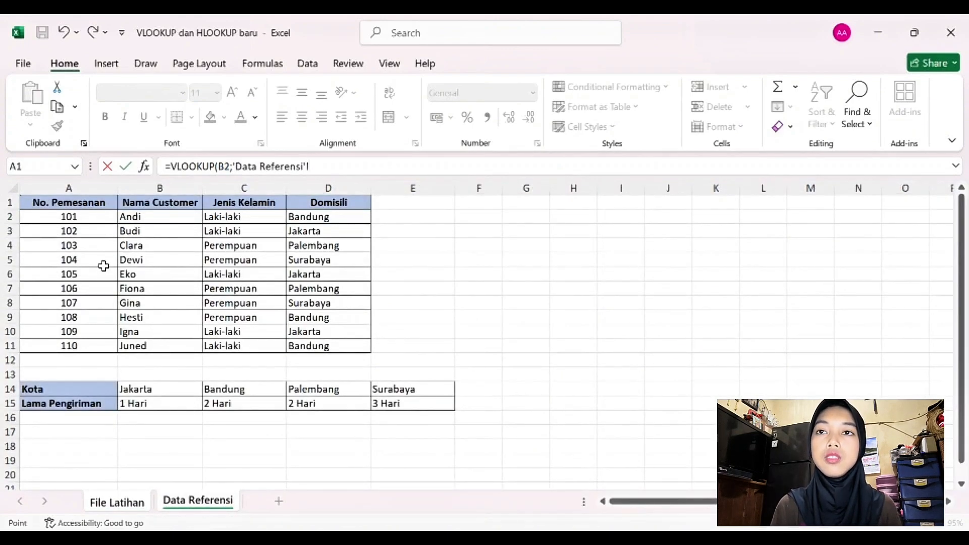
left_click_drag(59, 224, 327, 344)
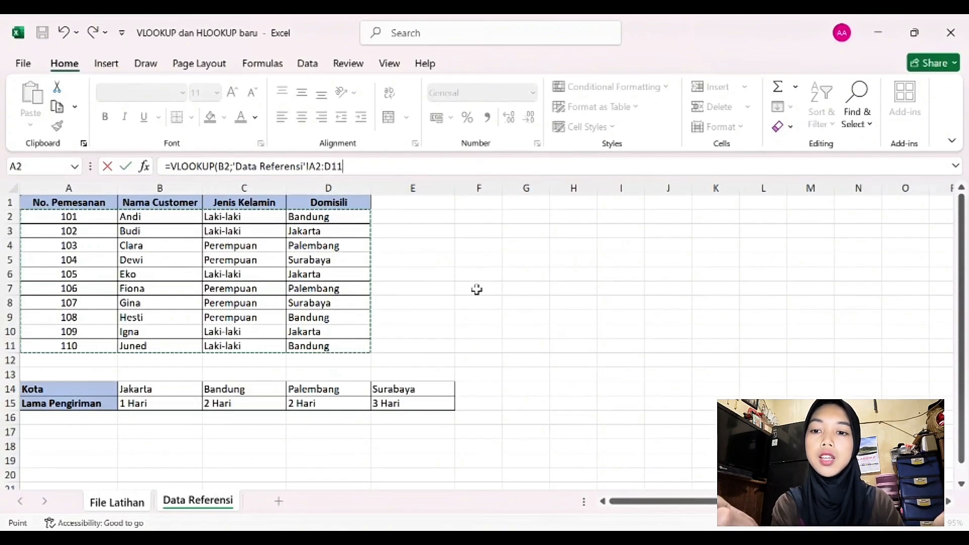
key("F4")
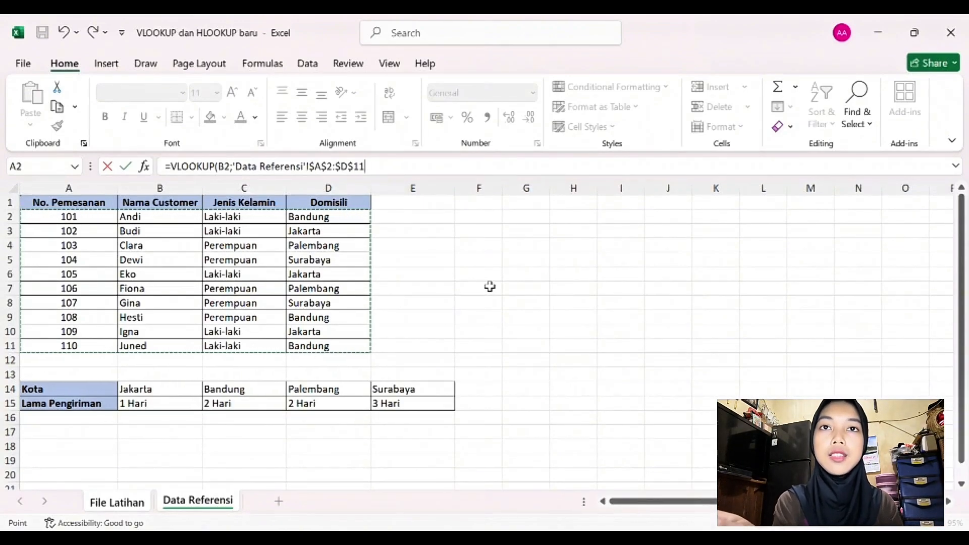
type(";")
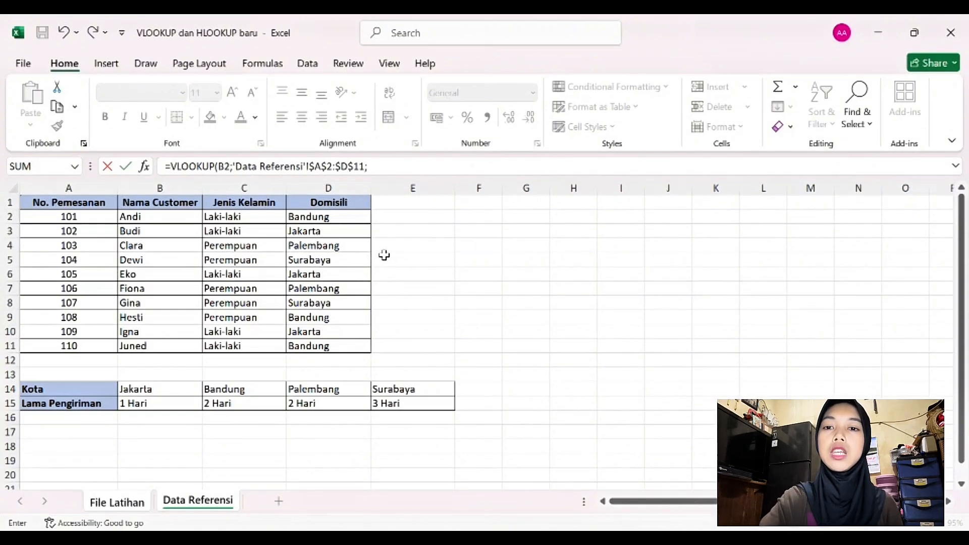
type("4;")
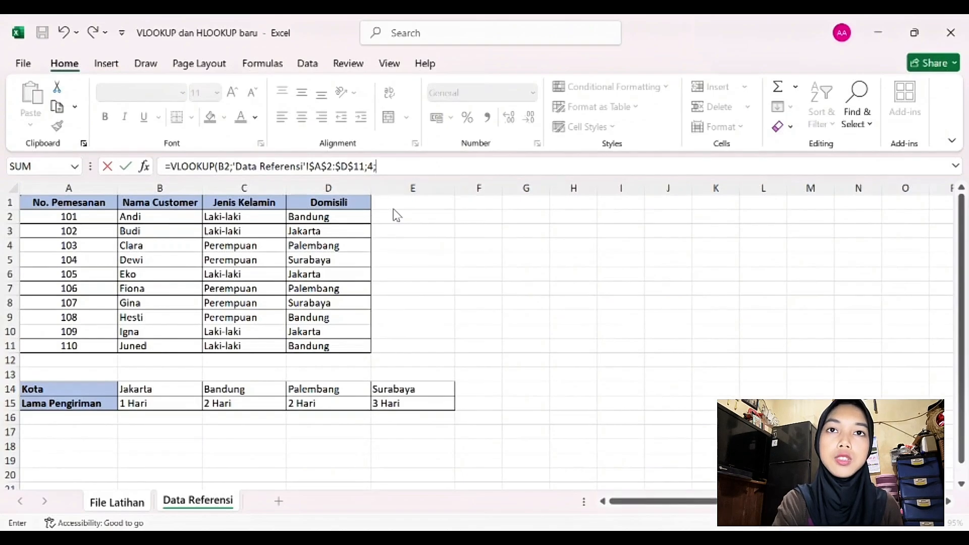
type("FALSE")
key("Return")
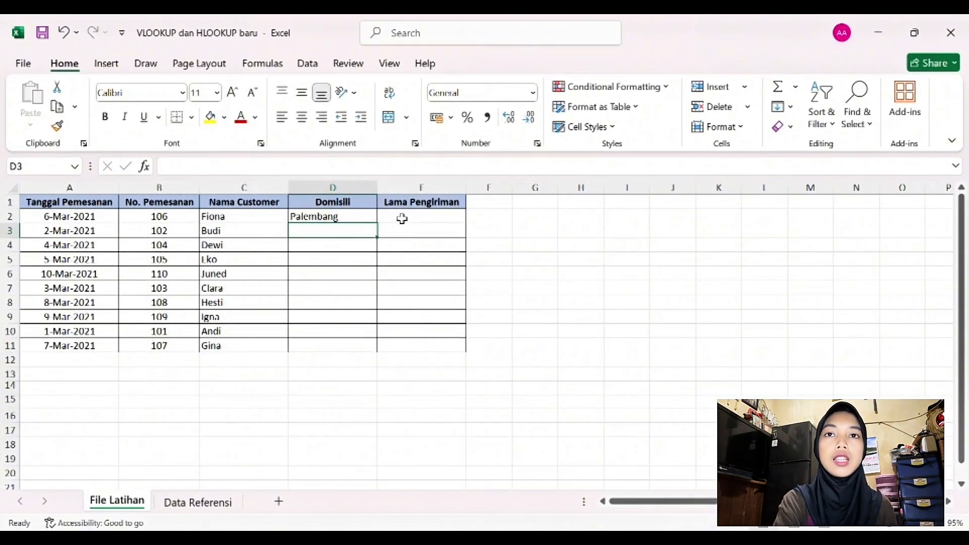
Step: Fill the Domisili VLOOKUP formula from D2 down to D11
left_click(339, 217)
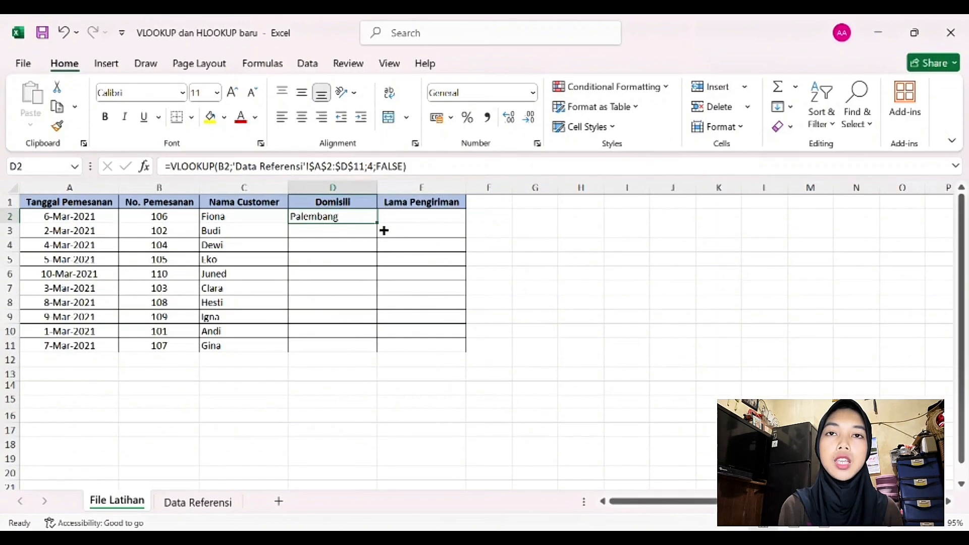
left_click_drag(384, 229, 380, 351)
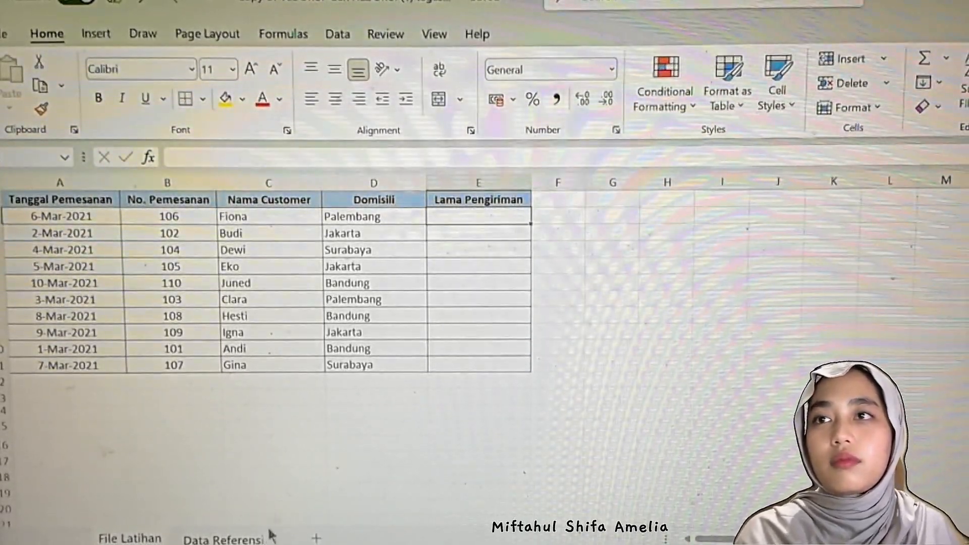
Step: Consult the Kota and Lama Pengiriman table in Data Referensi, and start an HLOOKUP formula in File Latihan cell E2 with D2 as the lookup value
left_click(228, 537)
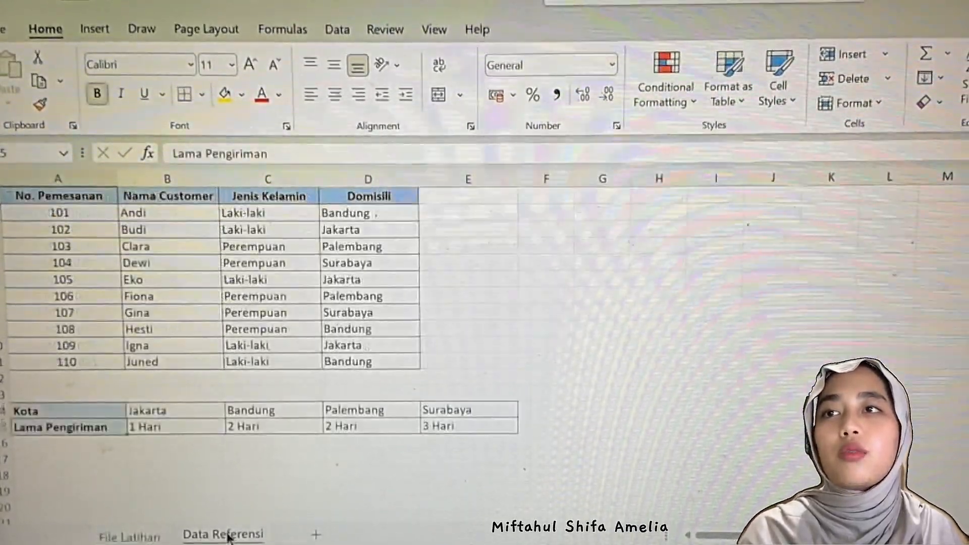
left_click_drag(30, 413, 416, 428)
left_click(411, 445)
left_click_drag(45, 417, 469, 432)
left_click(435, 462)
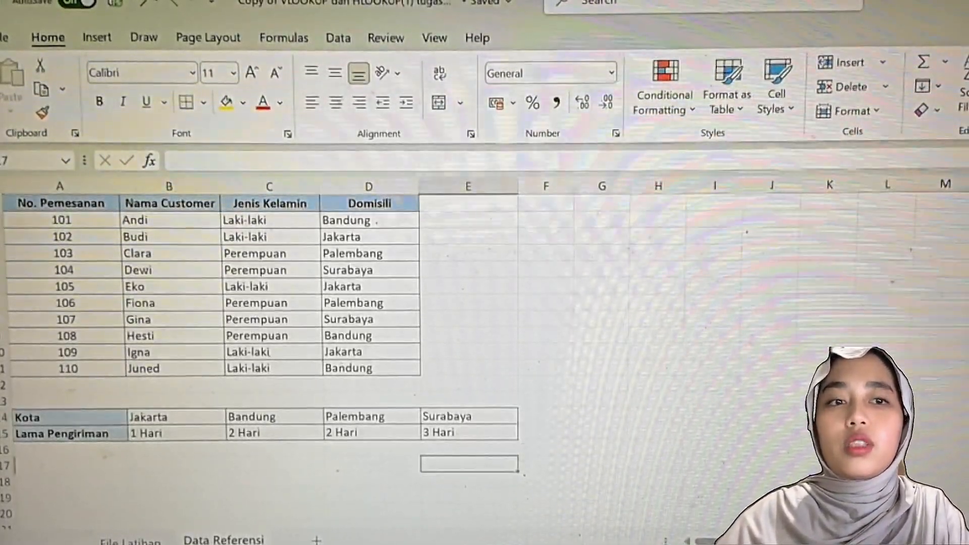
left_click(130, 540)
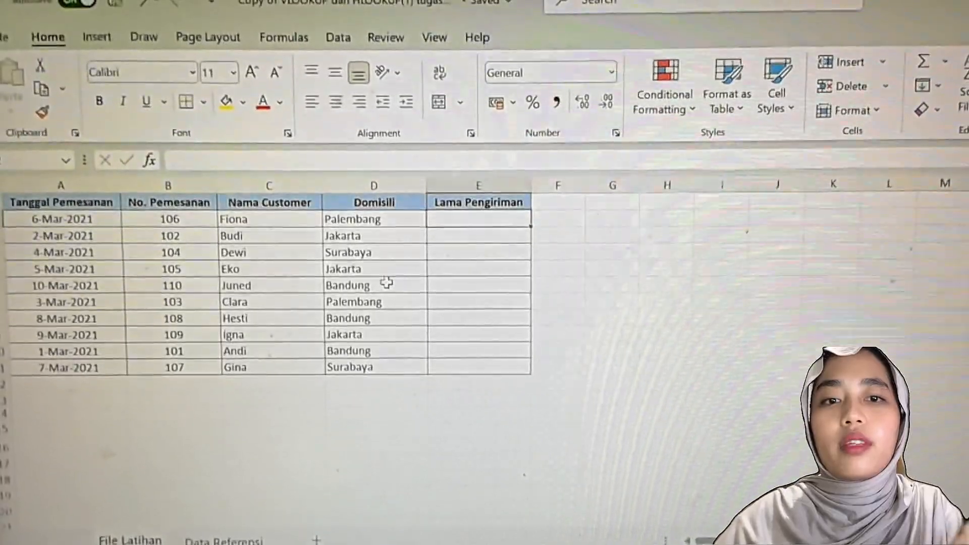
type("=")
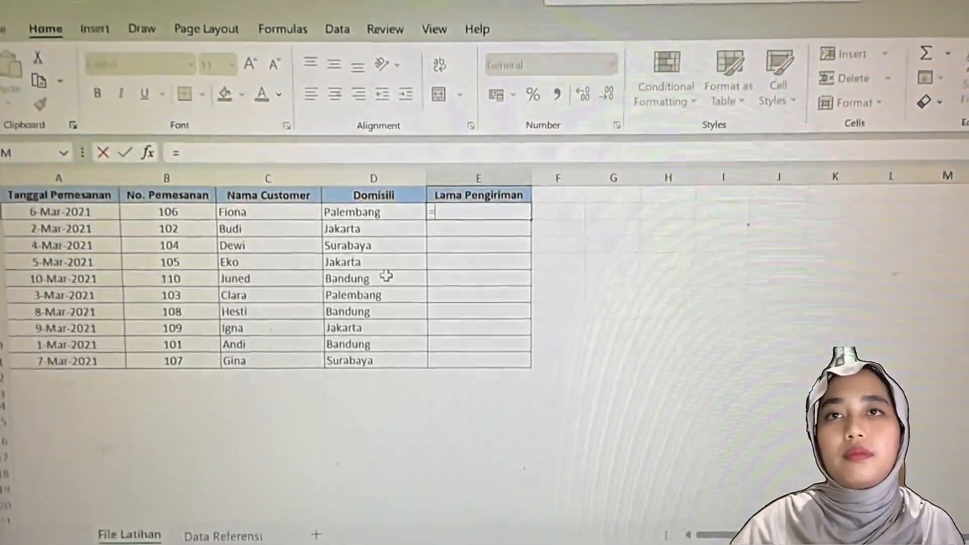
type("h")
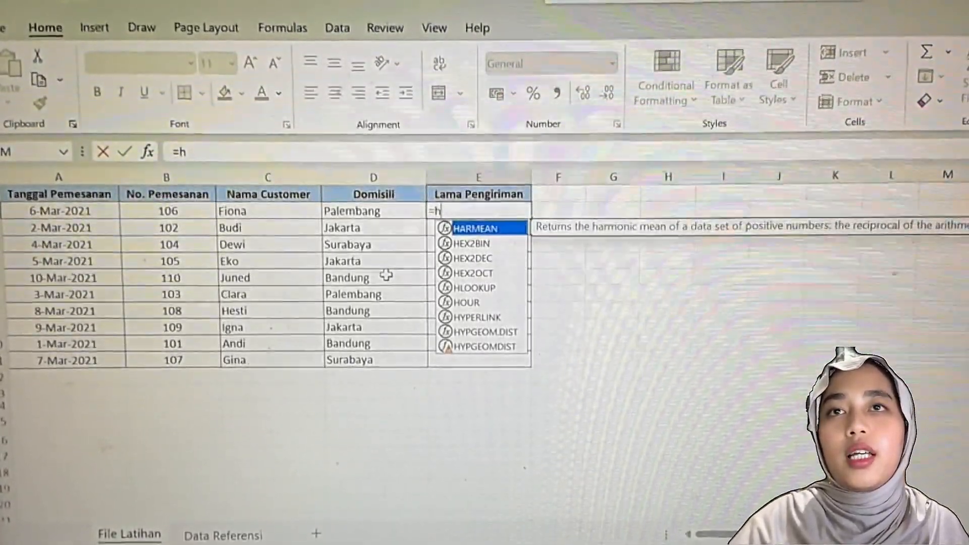
type("loo")
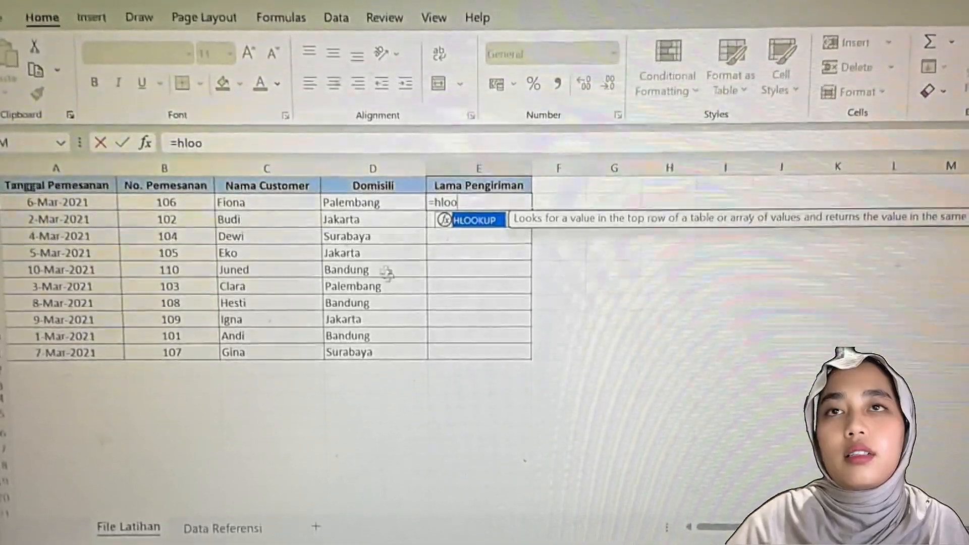
double_click(468, 228)
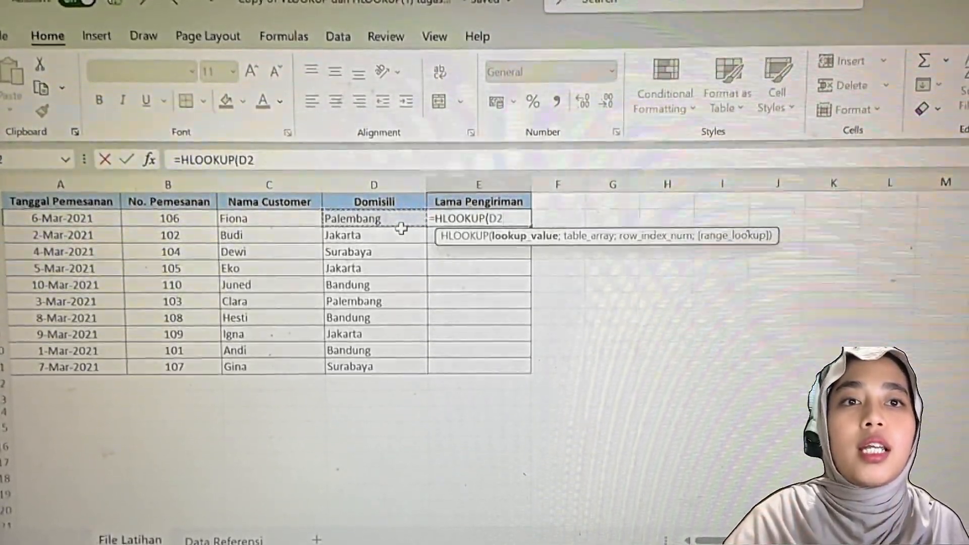
type(";")
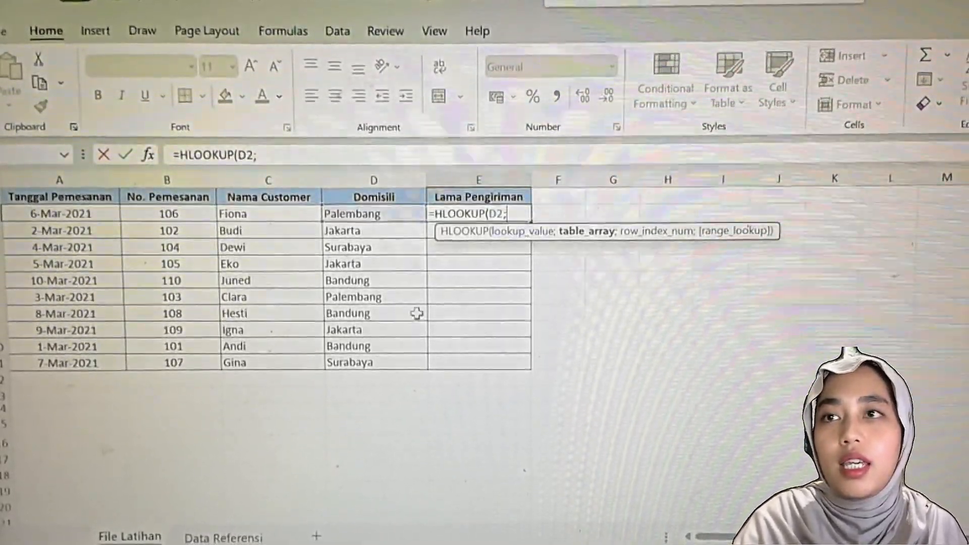
Step: Give the E2 HLOOKUP the absolute table range 'Data Referensi'!$A$14:$E$15 and row index 2
left_click(224, 538)
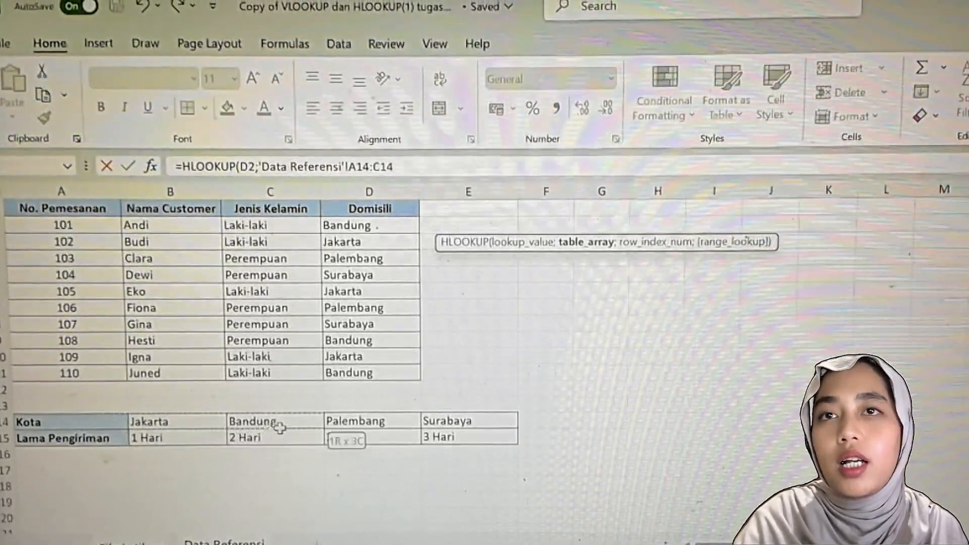
left_click_drag(412, 434, 505, 441)
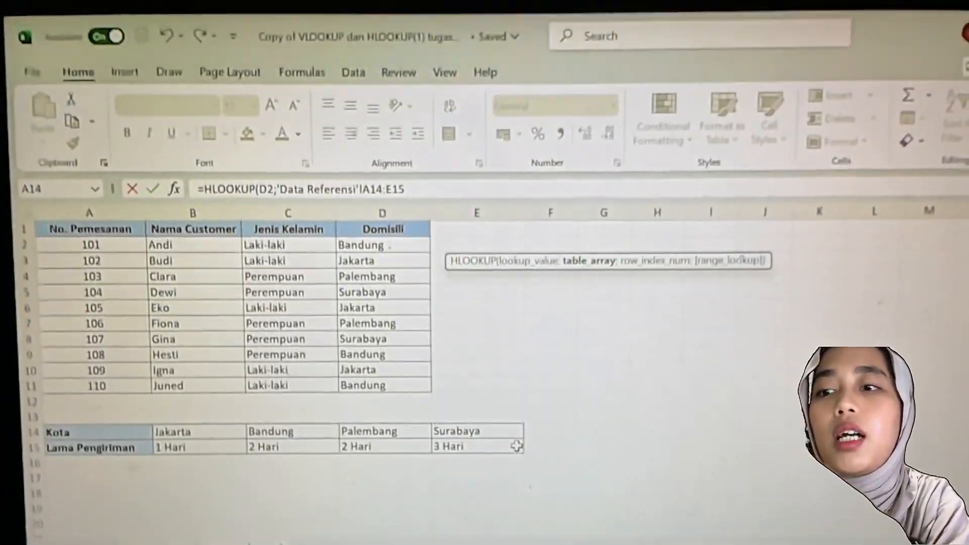
key("F4")
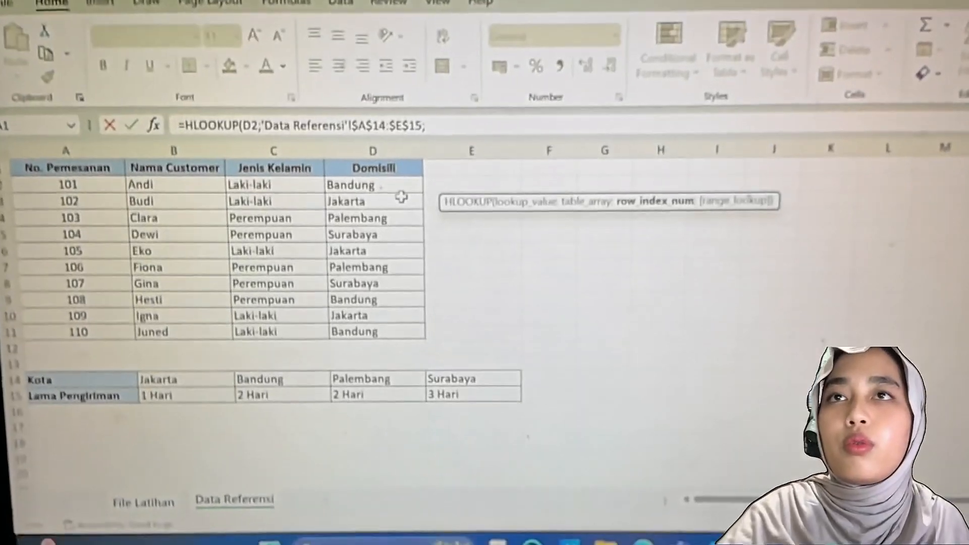
type("2")
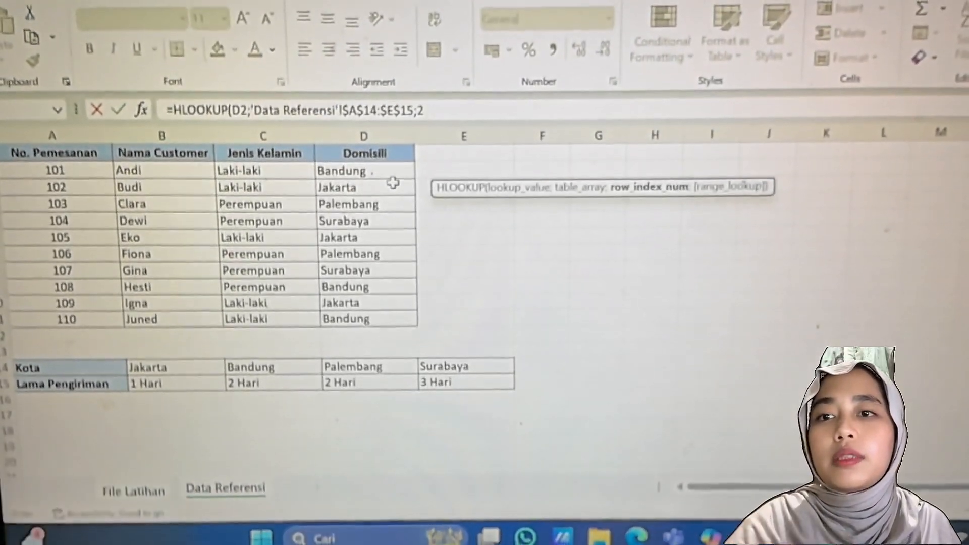